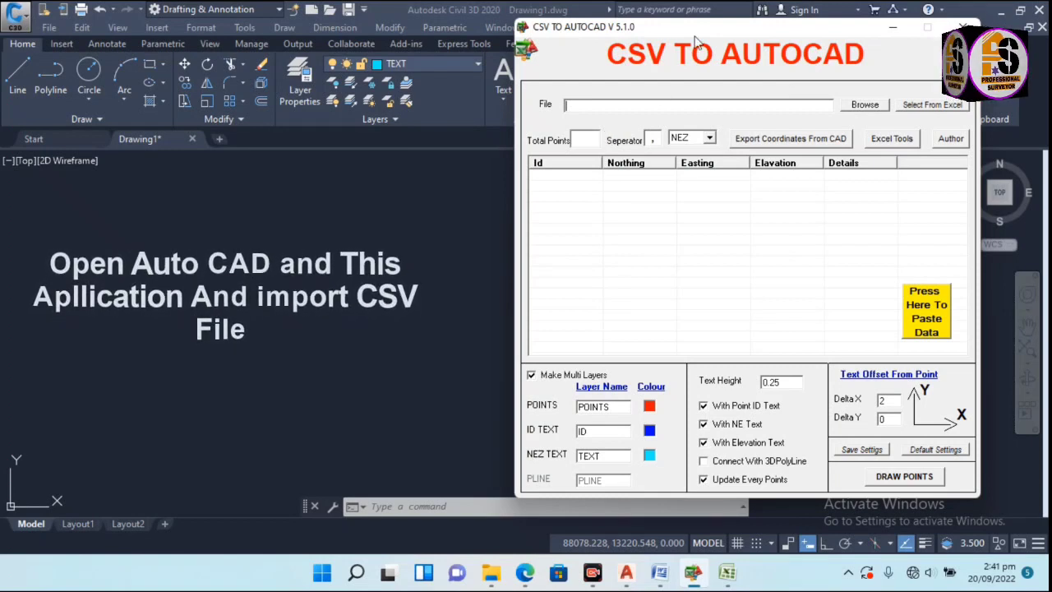
# Load the data CSV file from the Desktop into the CSV TO AUTOCAD tool
pyautogui.moveTo(695, 41); pyautogui.dragTo(651, 24)
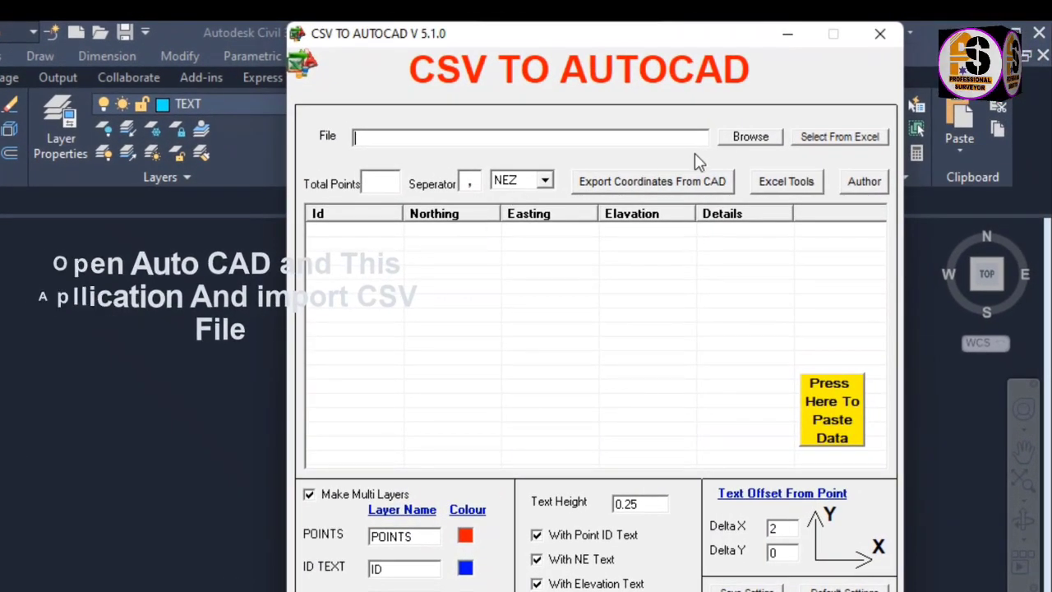
pyautogui.click(743, 139)
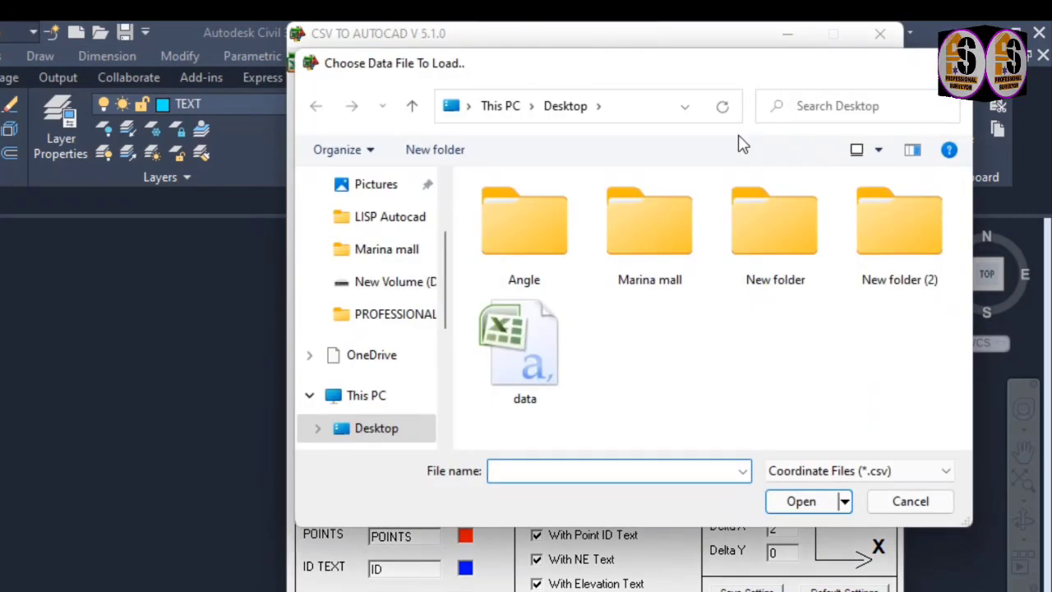
pyautogui.click(624, 110)
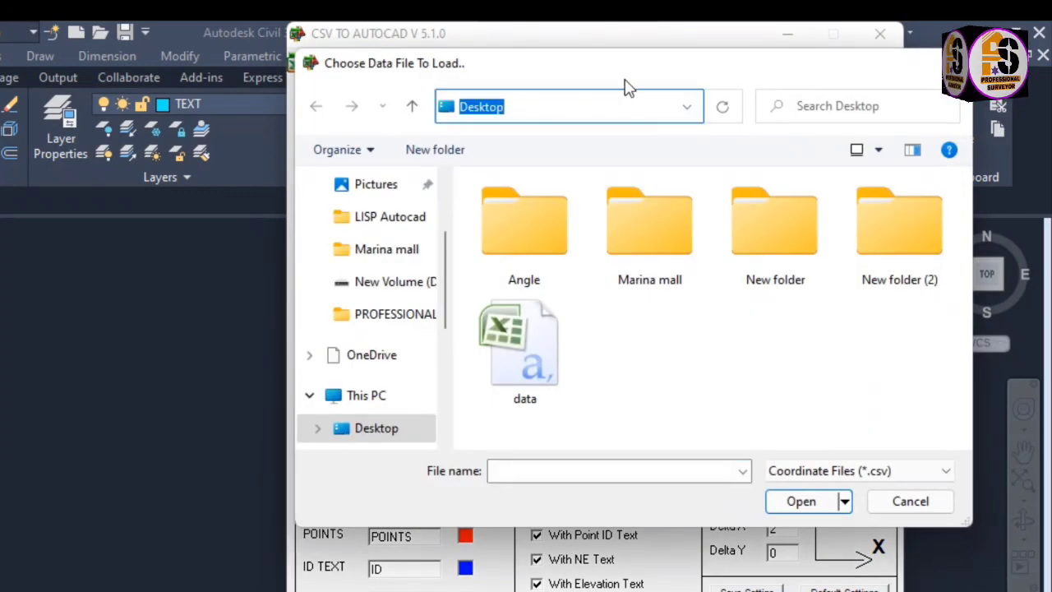
pyautogui.scroll(-5, 436, 214)
pyautogui.scroll(5, 437, 400)
pyautogui.scroll(-2, 444, 271)
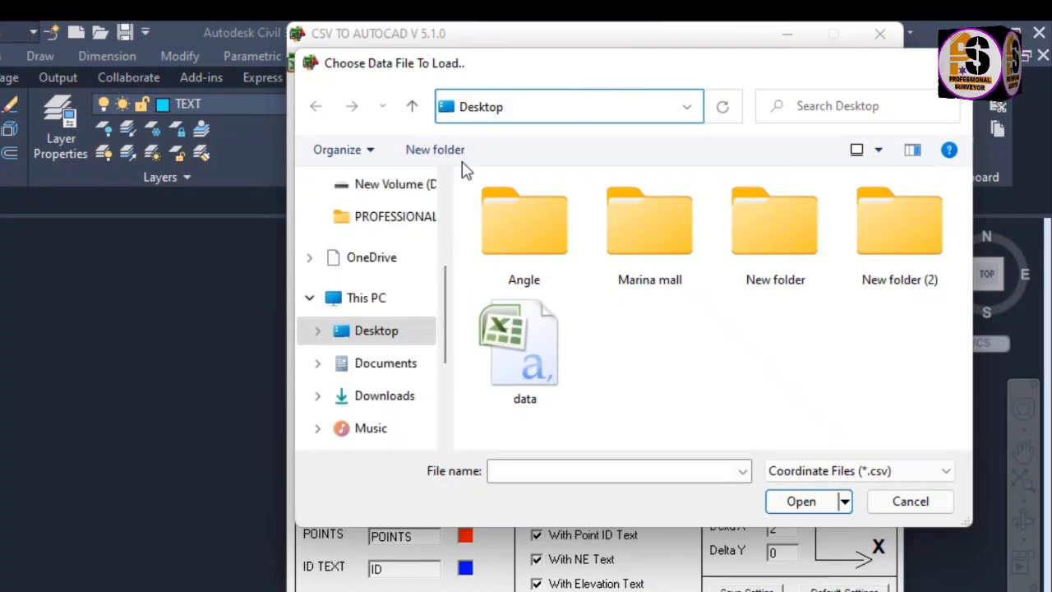
pyautogui.click(376, 331)
pyautogui.click(522, 343)
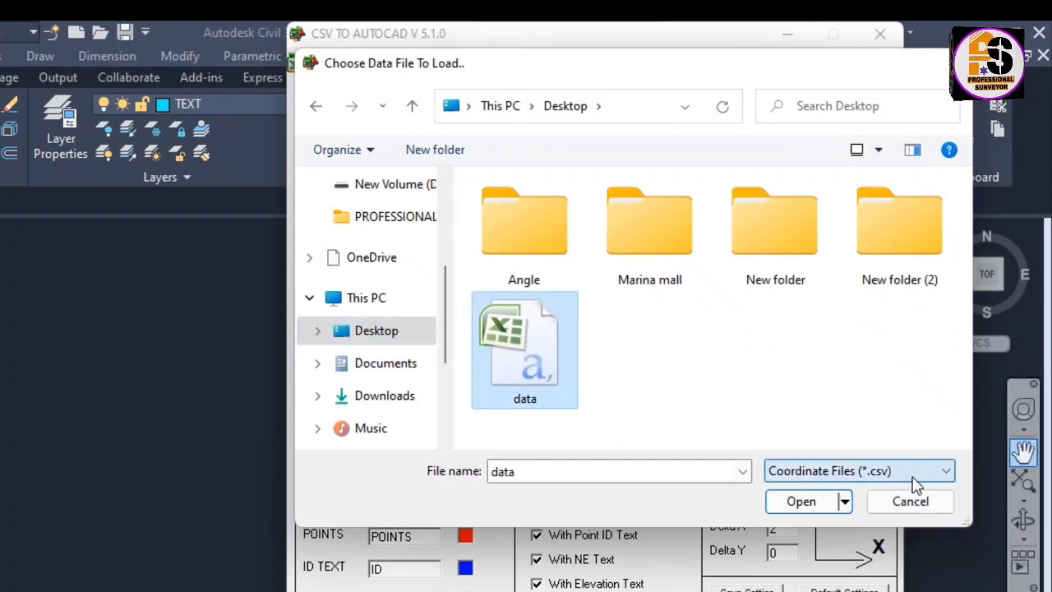
pyautogui.click(801, 501)
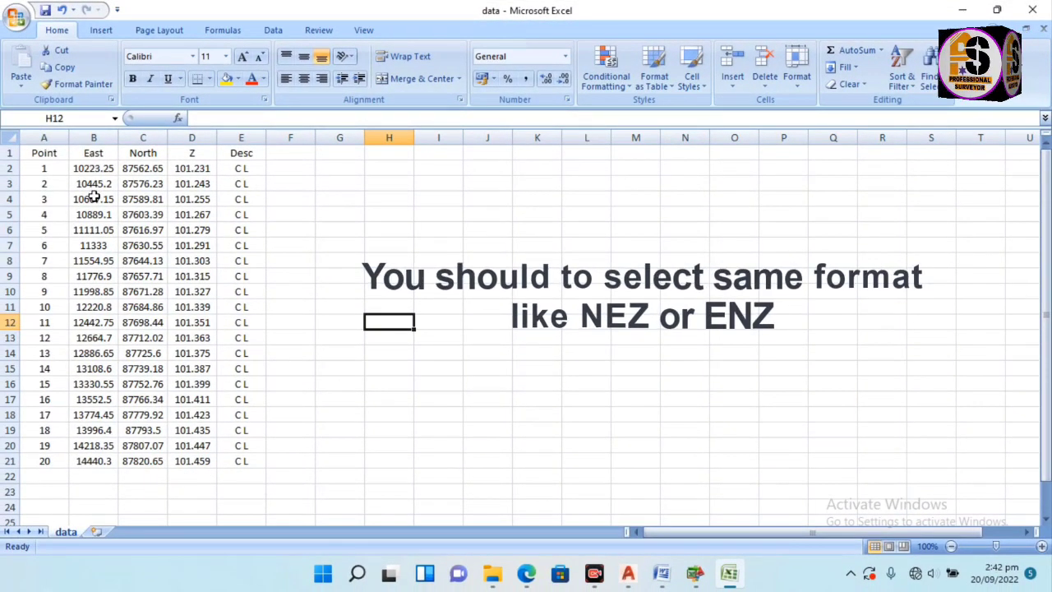
# Check the East column in the Excel data sheet and set the coordinate order in CSV TO AUTOCAD to ENZ
pyautogui.click(101, 168)
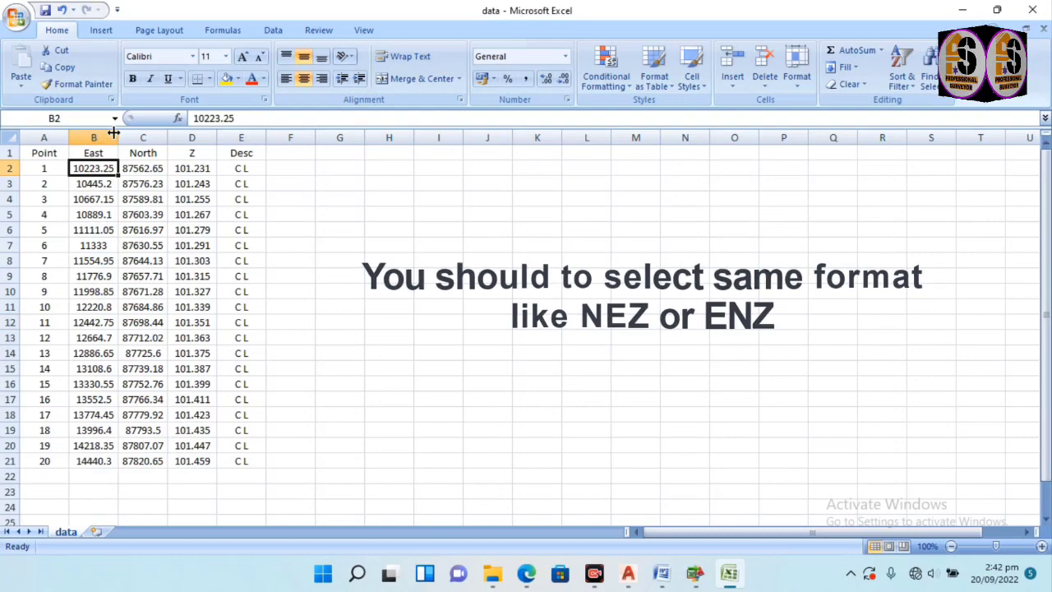
pyautogui.click(110, 135)
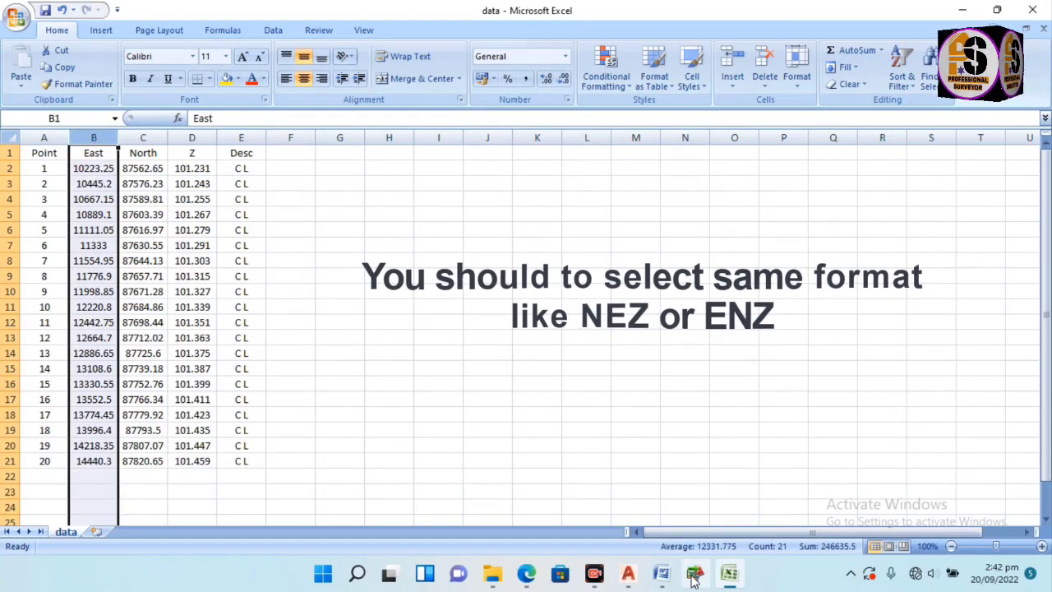
pyautogui.click(694, 573)
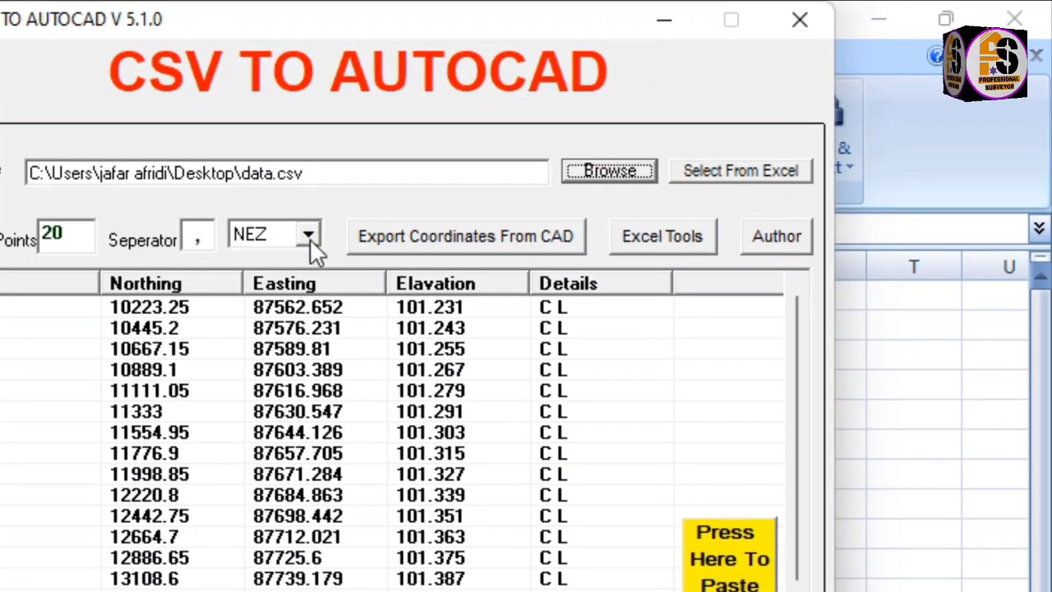
pyautogui.click(309, 236)
pyautogui.click(270, 279)
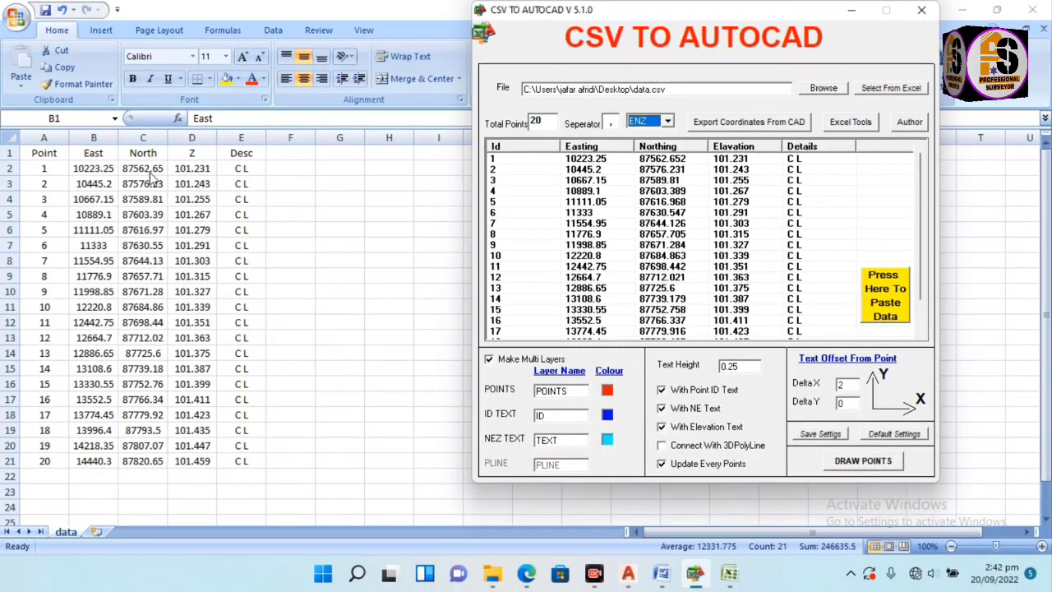
# Compare the North column of the Excel data sheet with the Northing values loaded in CSV TO AUTOCAD
pyautogui.click(147, 171)
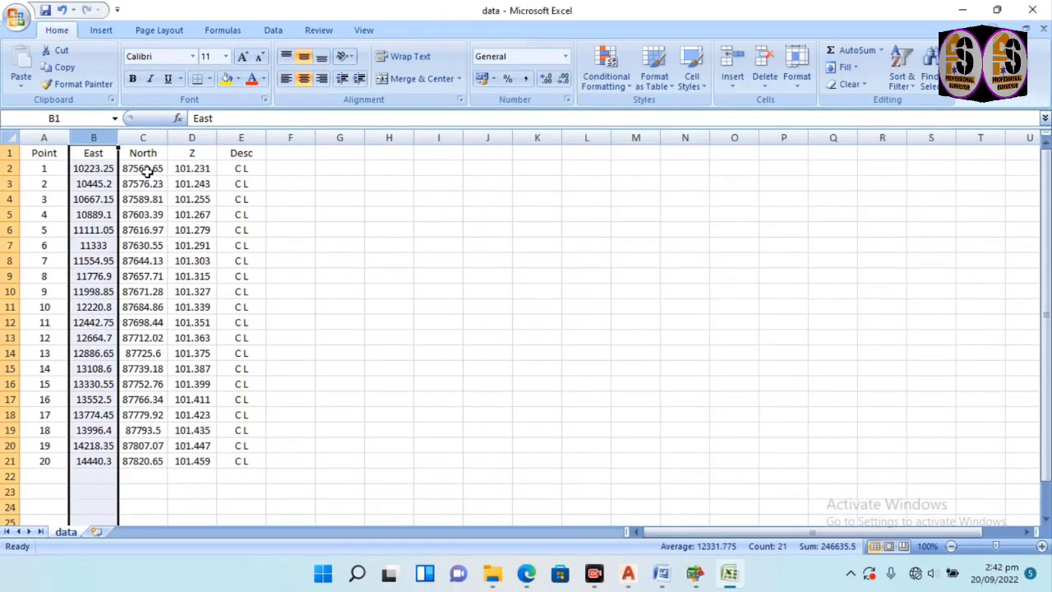
pyautogui.click(729, 575)
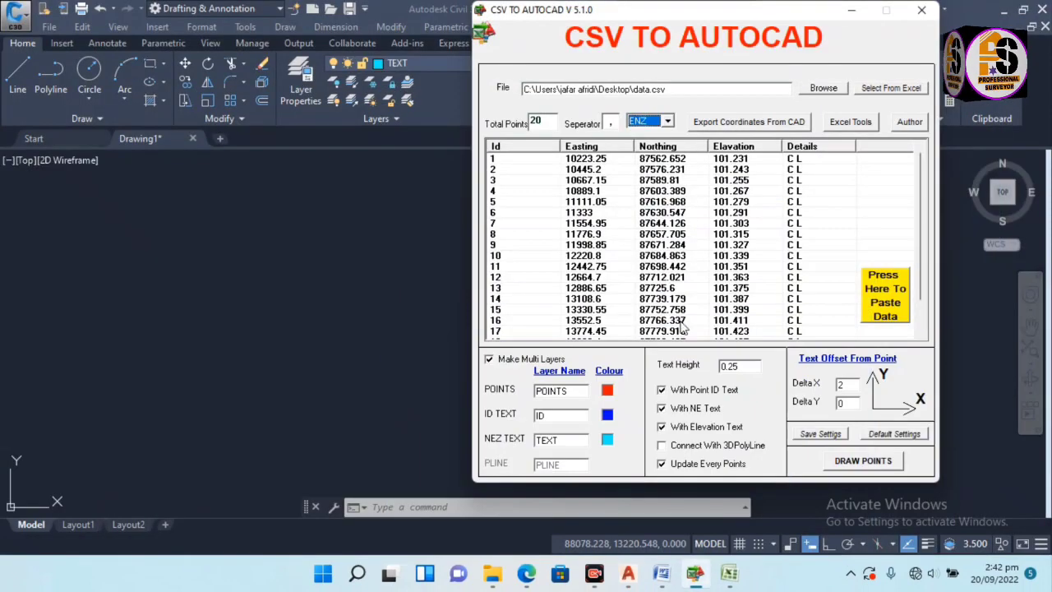
pyautogui.click(729, 578)
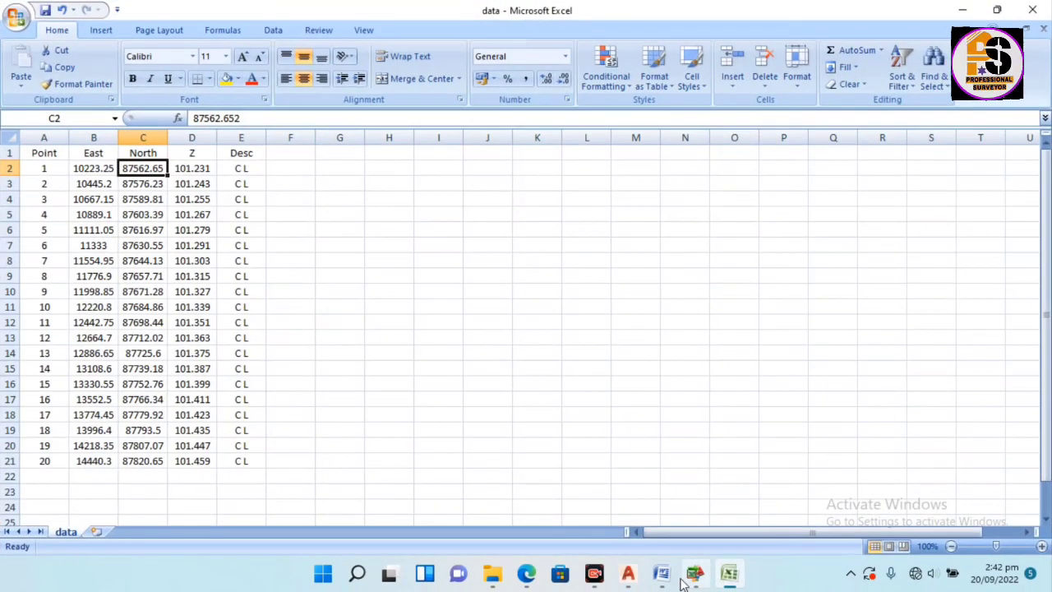
# Draw the points from CSV TO AUTOCAD with a text height of .75, and in Civil 3D choose to always load coloring.dvb
pyautogui.click(694, 574)
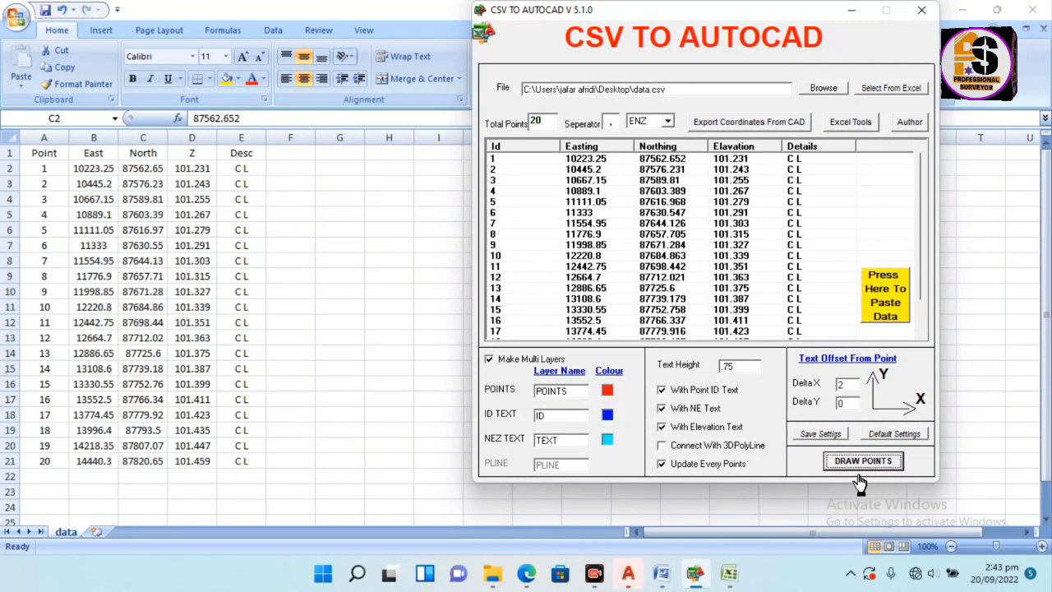
pyautogui.click(628, 576)
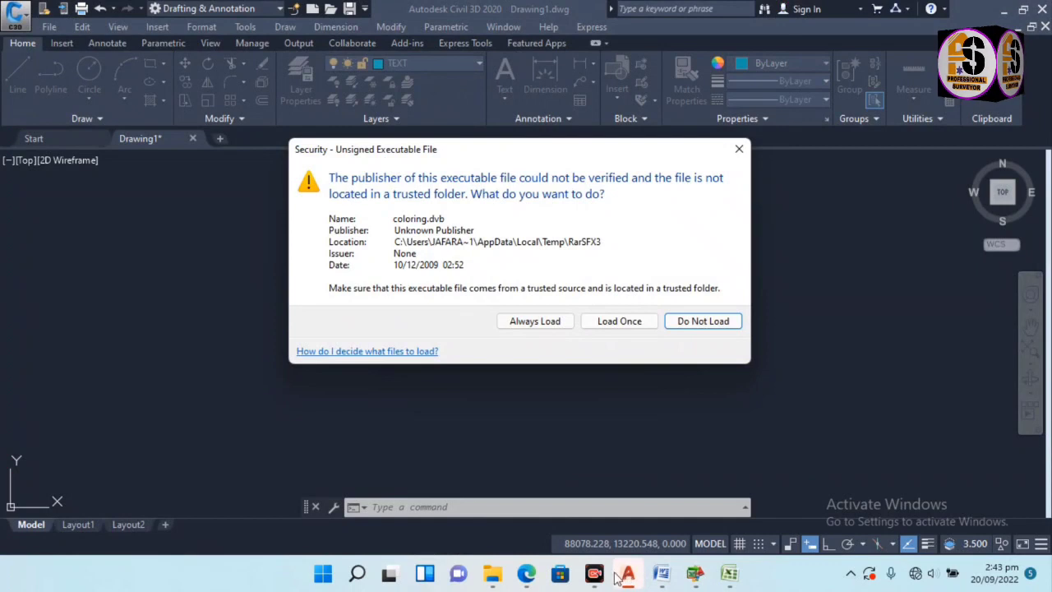
pyautogui.click(530, 324)
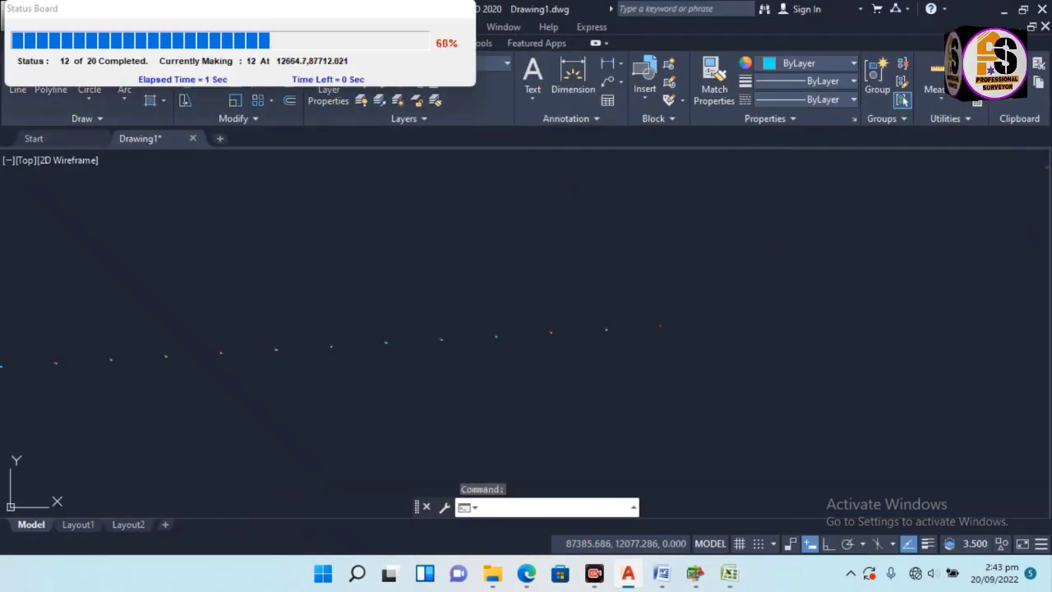
# Select all the cyan coordinate labels similar to the first point's label and set their text height to 3
pyautogui.scroll(-2, 500, 298)
pyautogui.scroll(6, 301, 321)
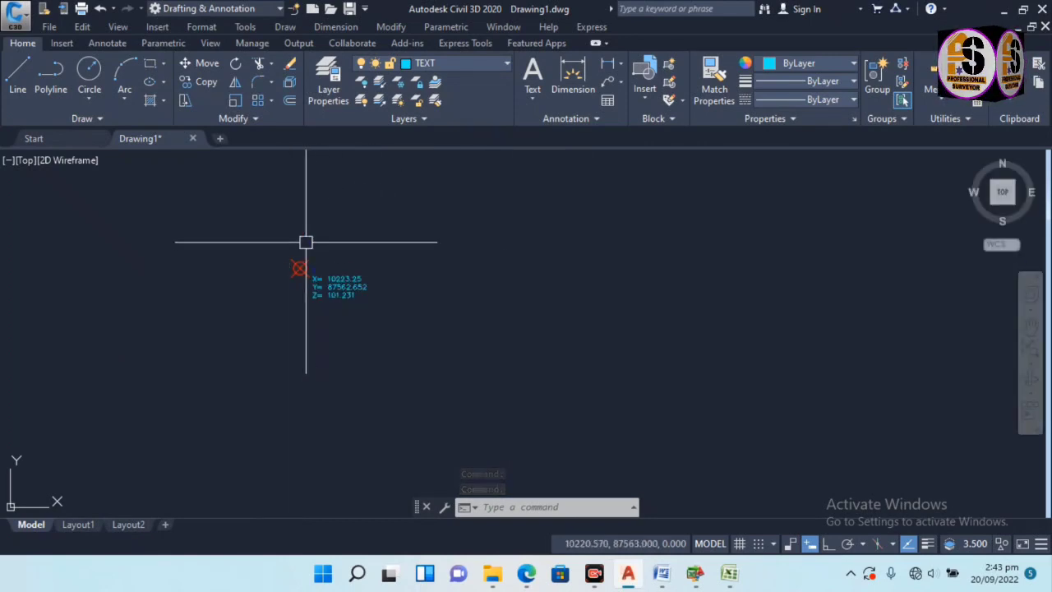
pyautogui.scroll(4, 325, 282)
pyautogui.scroll(-3, 252, 326)
pyautogui.click(277, 321)
pyautogui.rightClick(283, 322)
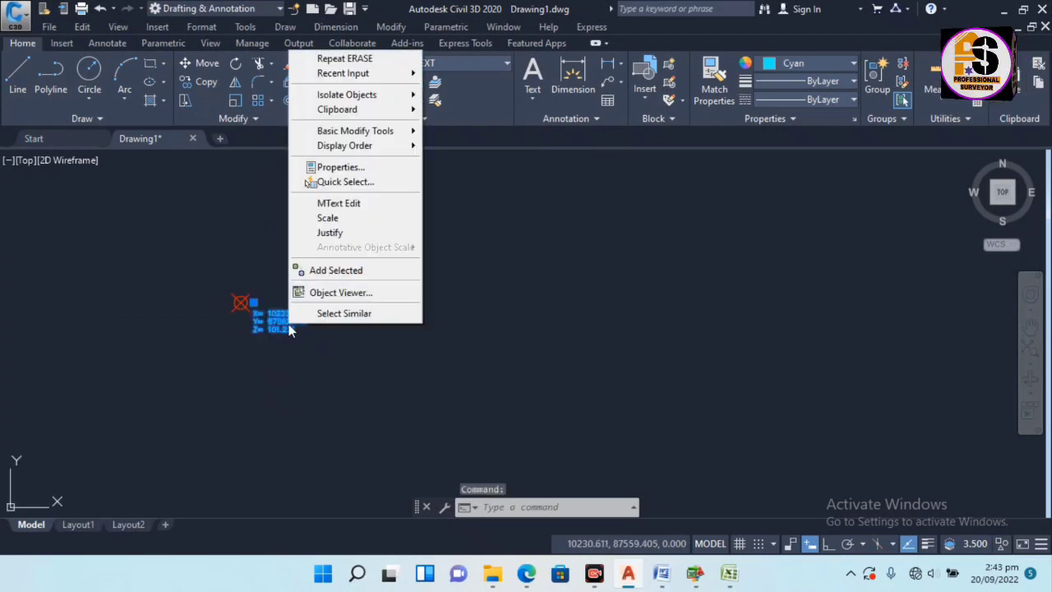
pyautogui.click(354, 314)
pyautogui.scroll(-4, 218, 341)
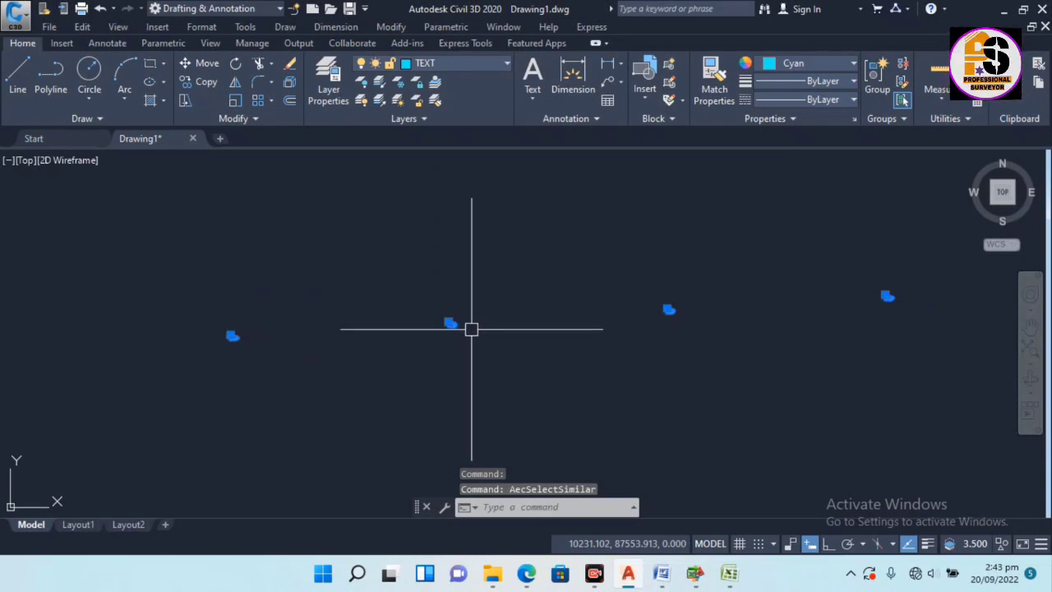
pyautogui.scroll(4, 452, 326)
pyautogui.hotkey('ctrl', 'shift', 'p')
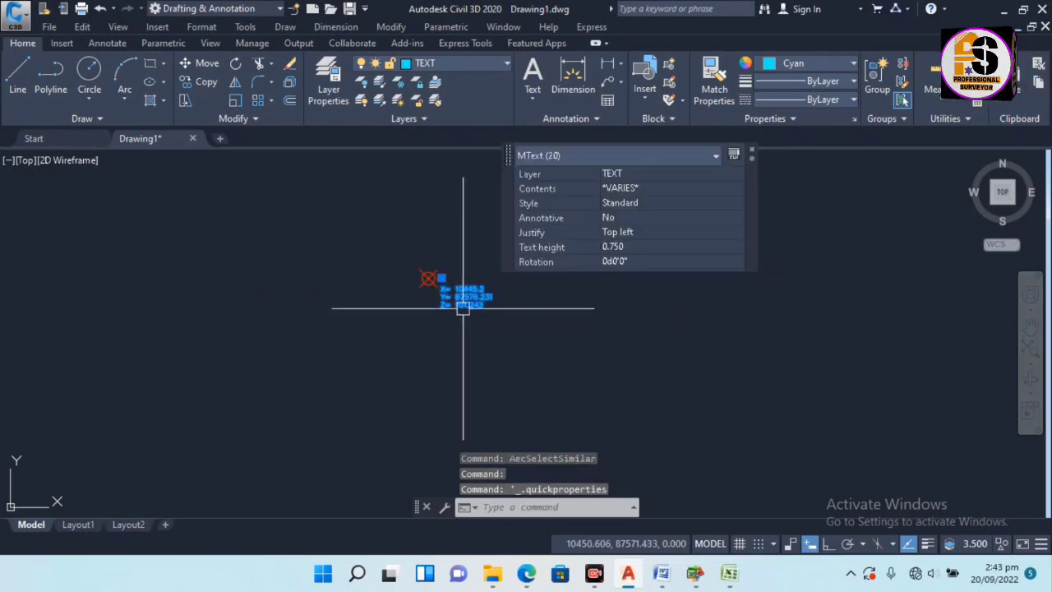
pyautogui.click(649, 247)
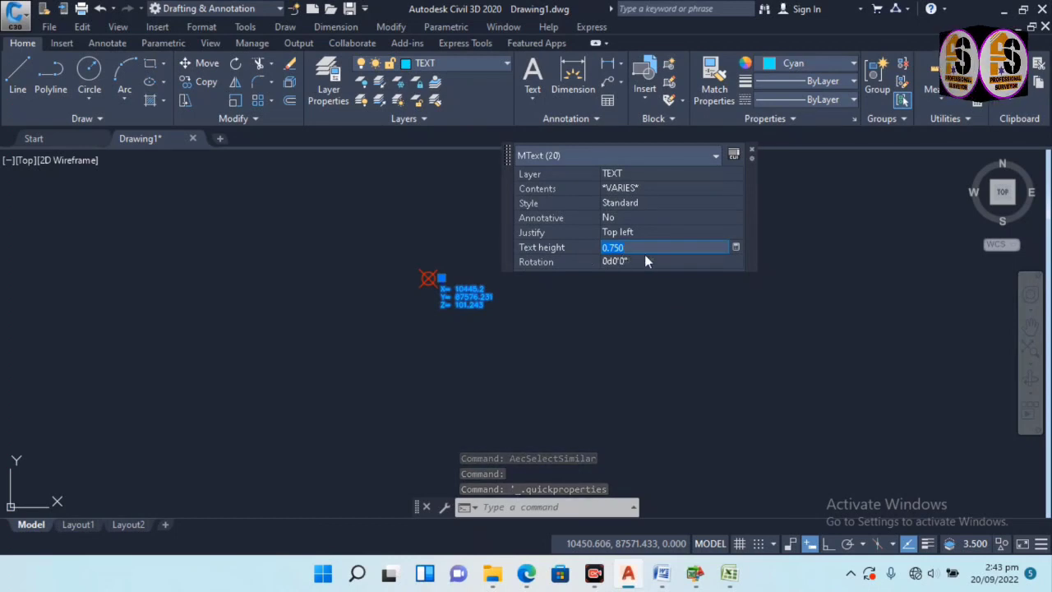
pyautogui.write('3')
pyautogui.press('Tab')
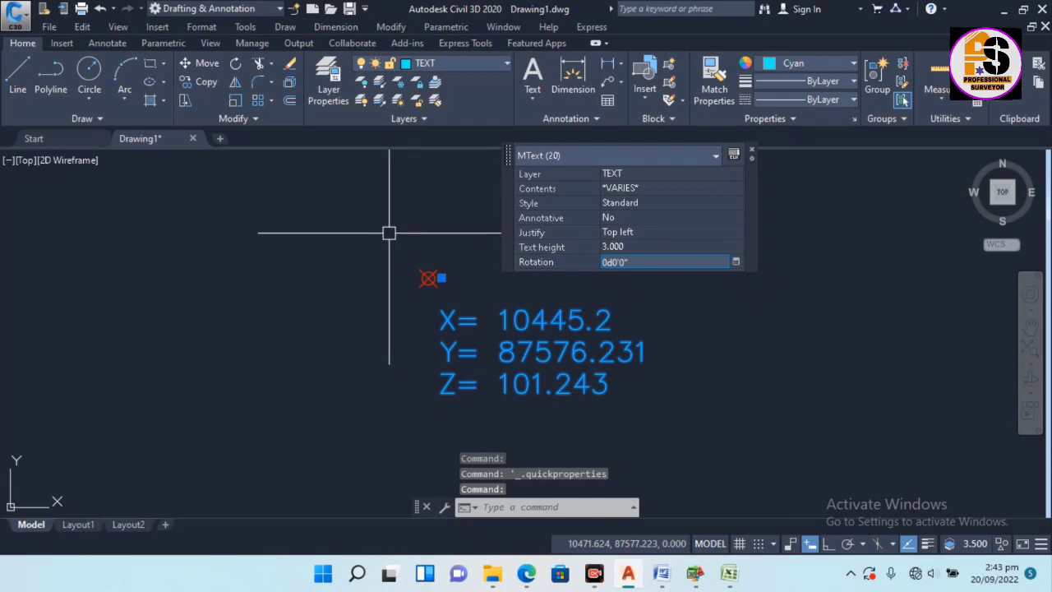
pyautogui.press('Escape')
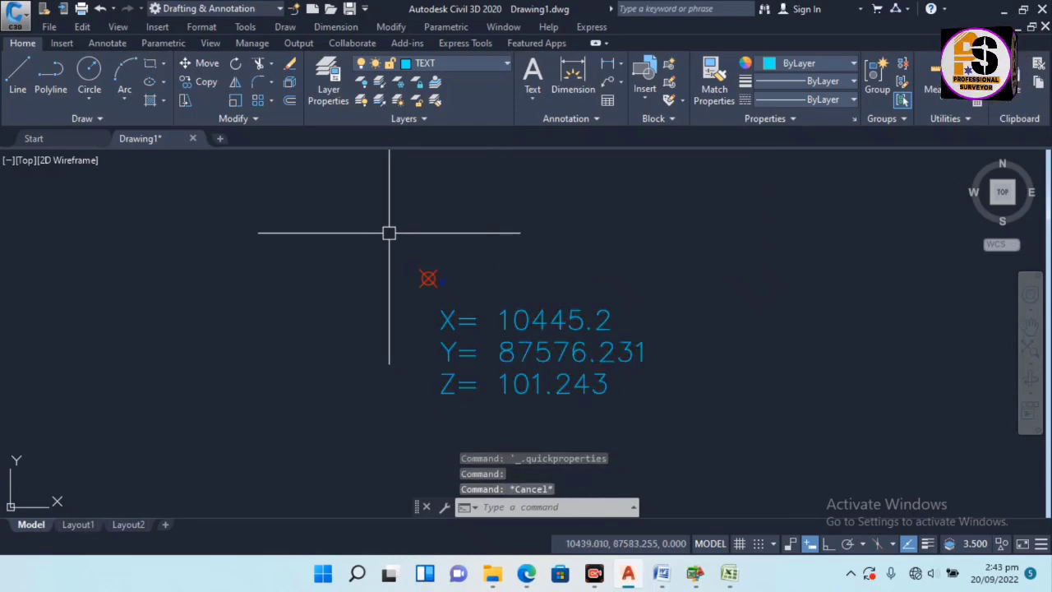
# Set the text height of all the cyan coordinate labels on the TEXT layer to 6
pyautogui.scroll(-3, 481, 329)
pyautogui.scroll(5, 375, 317)
pyautogui.scroll(-1, 328, 333)
pyautogui.scroll(-5, 446, 353)
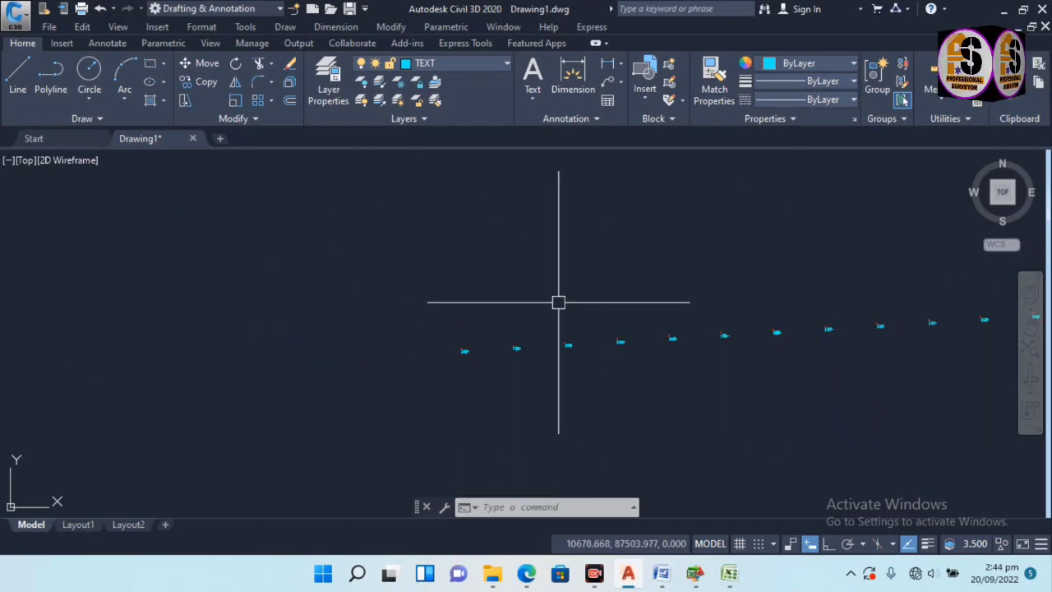
pyautogui.scroll(5, 473, 353)
pyautogui.scroll(2, 476, 355)
pyautogui.click(383, 357)
pyautogui.rightClick(383, 355)
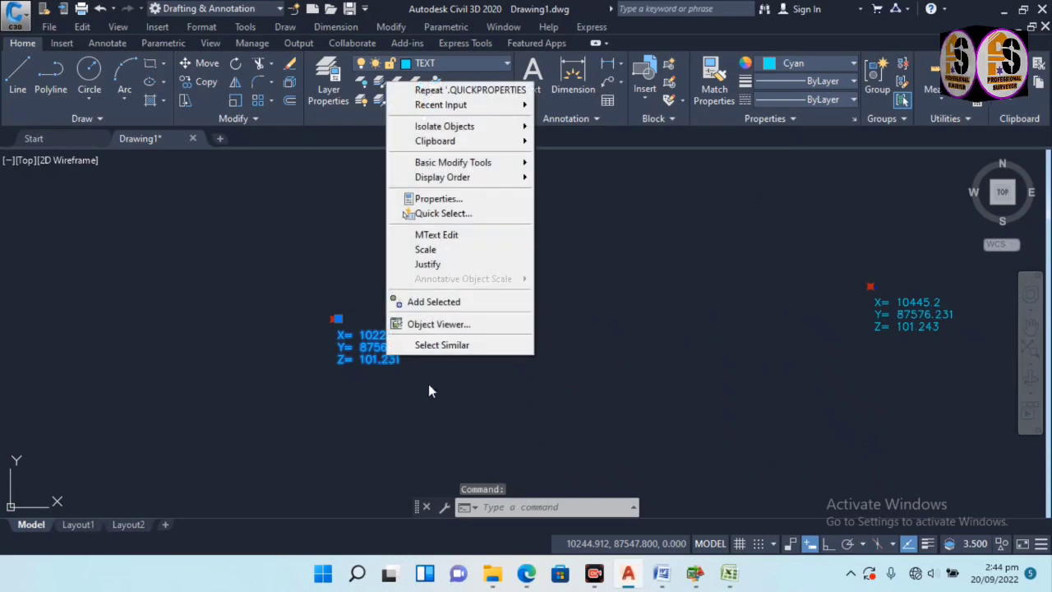
pyautogui.click(486, 345)
pyautogui.doubleClick(381, 341)
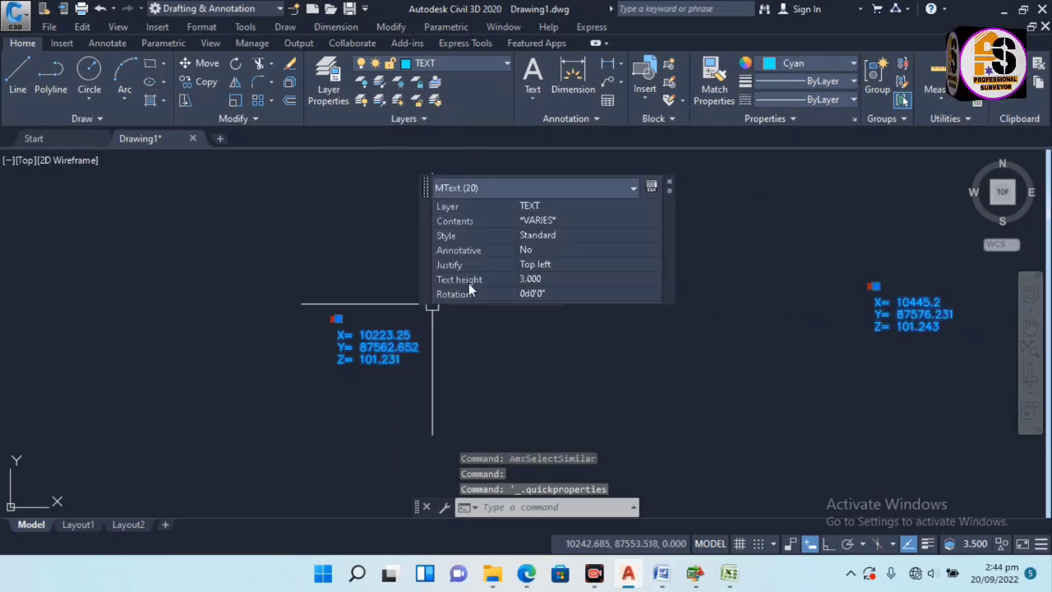
pyautogui.click(561, 278)
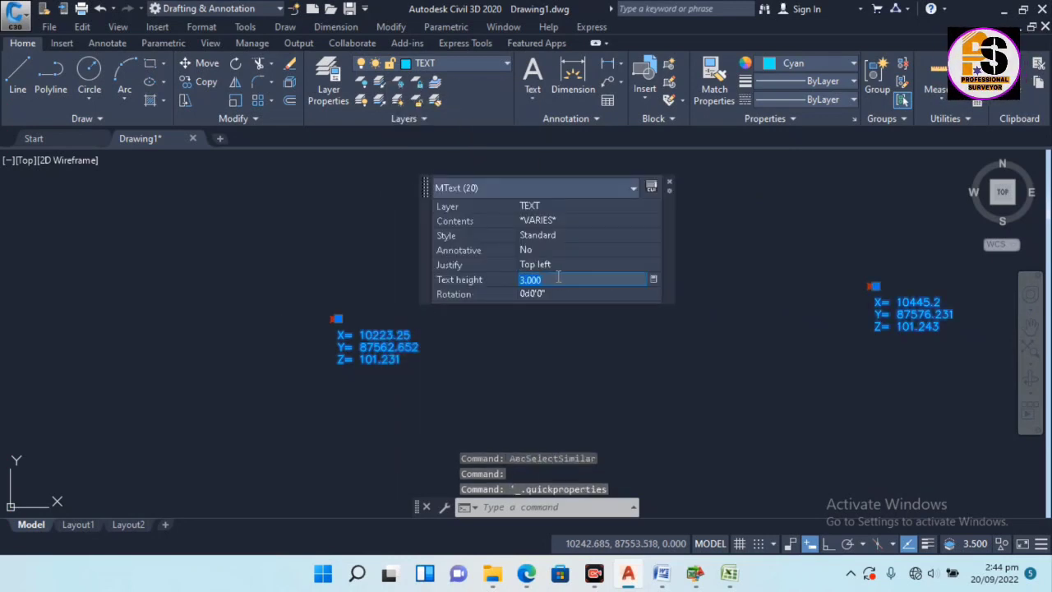
pyautogui.write('6')
pyautogui.press('Return')
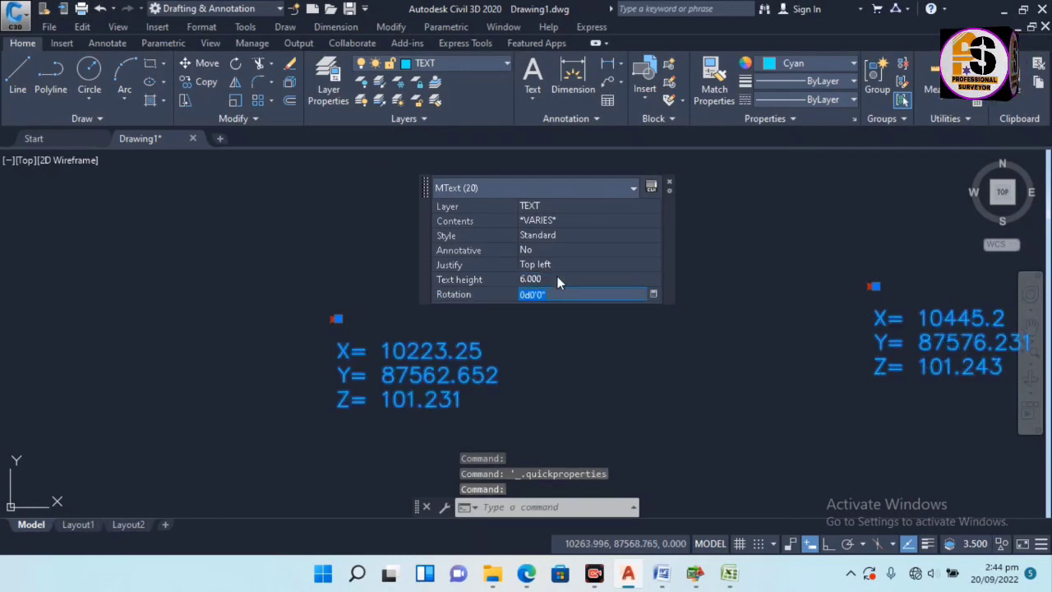
pyautogui.click(581, 392)
pyautogui.click(581, 392)
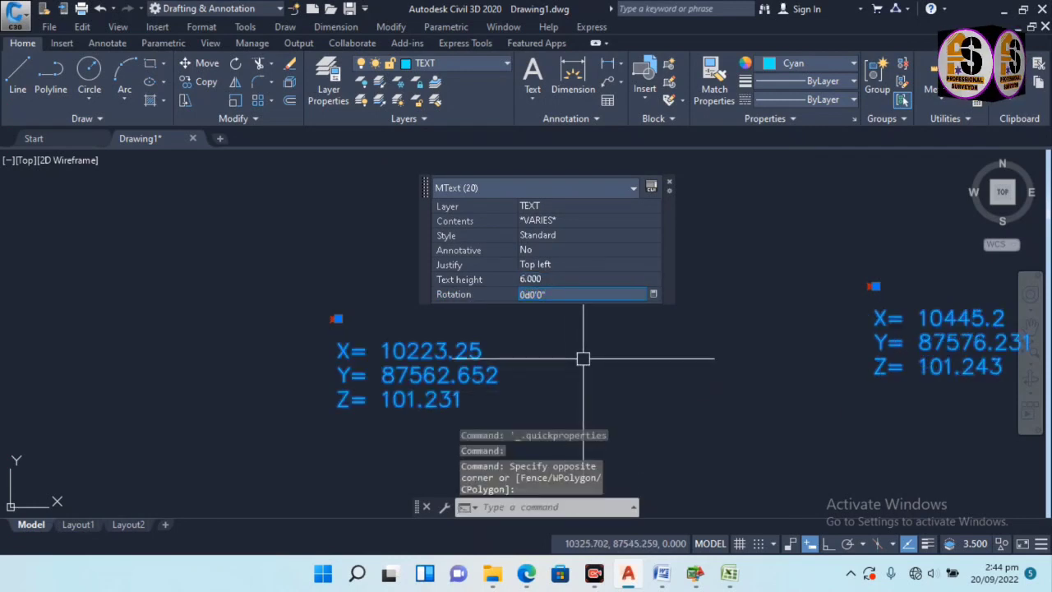
pyautogui.press('Escape')
# Select all the blue point number texts on the ID layer and set their text height to 4
pyautogui.scroll(6, 337, 325)
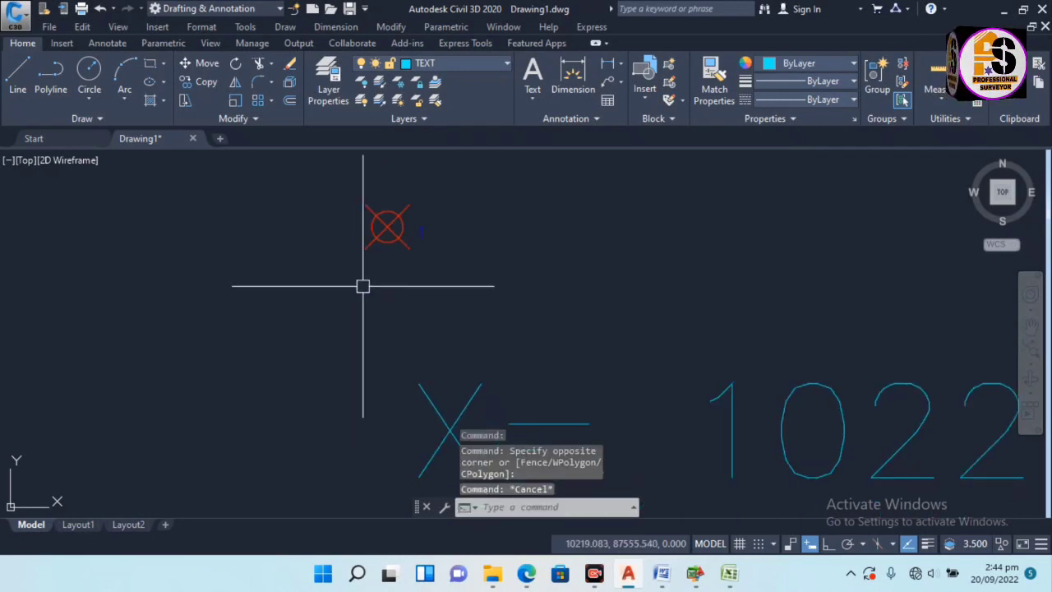
pyautogui.click(424, 229)
pyautogui.rightClick(426, 228)
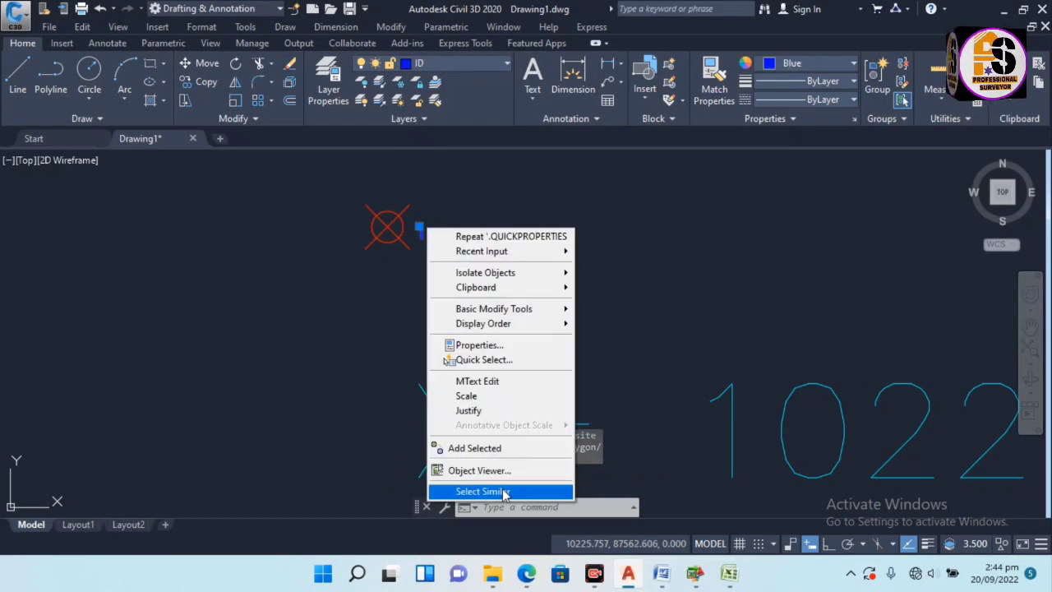
pyautogui.click(504, 492)
pyautogui.scroll(-3, 258, 404)
pyautogui.scroll(4, 838, 335)
pyautogui.scroll(4, 775, 376)
pyautogui.hotkey('ctrl', 'shift', 'p')
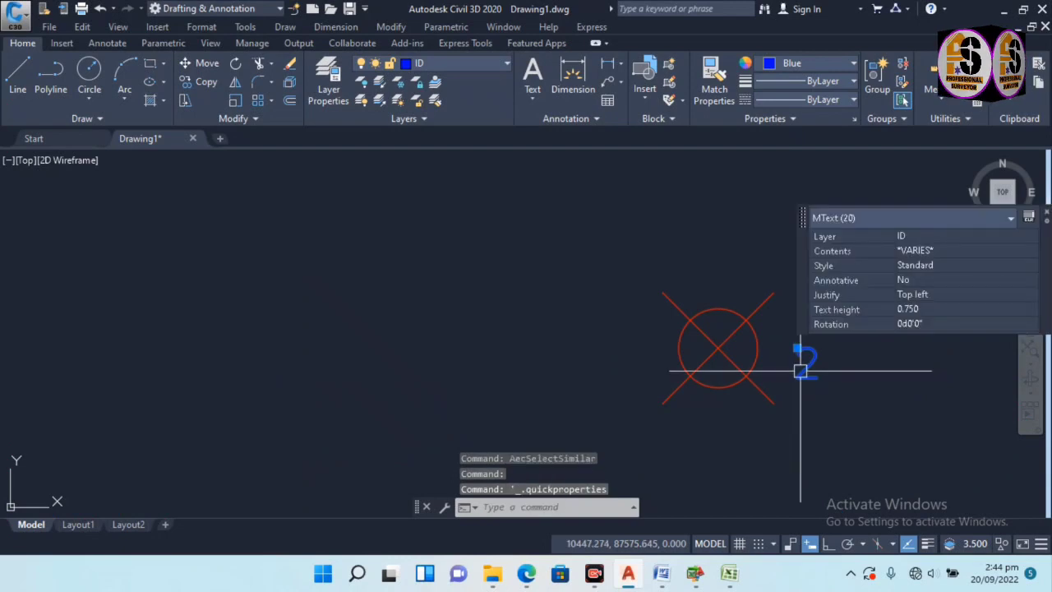
pyautogui.click(934, 310)
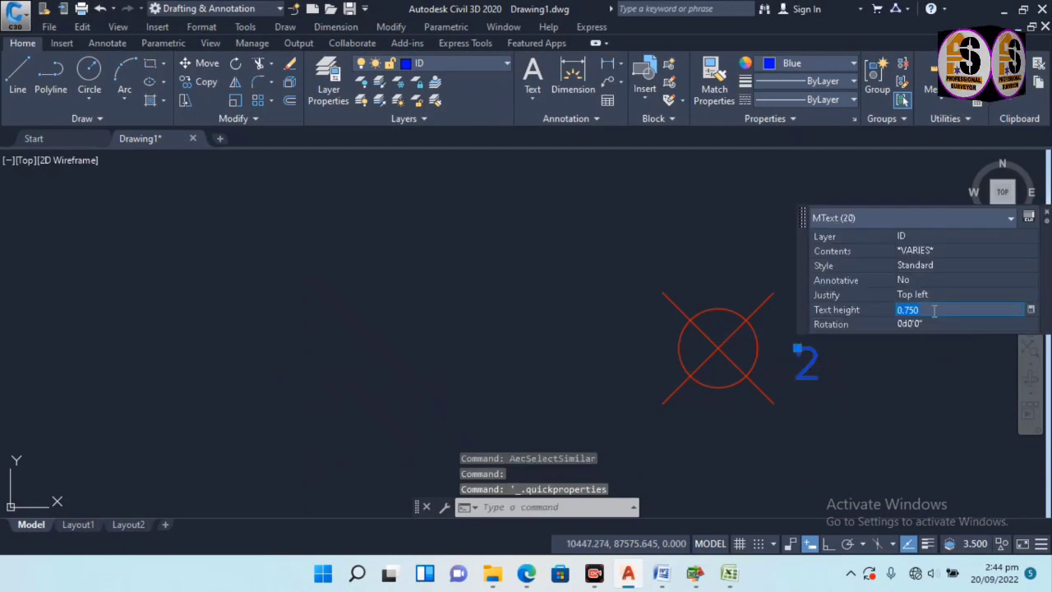
pyautogui.write('4')
pyautogui.press('Return')
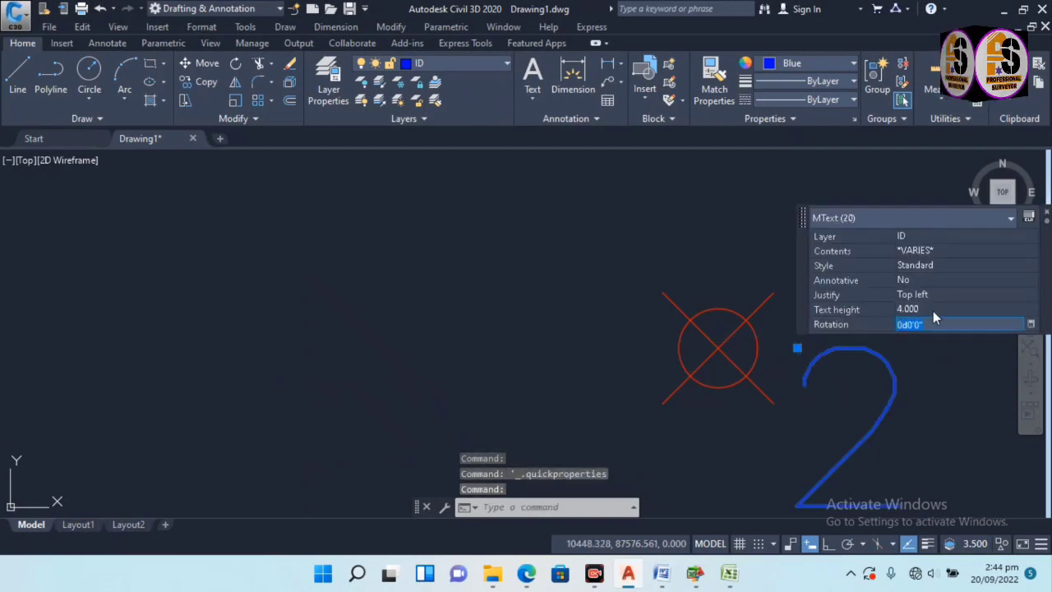
pyautogui.press('Escape')
pyautogui.scroll(-8, 522, 287)
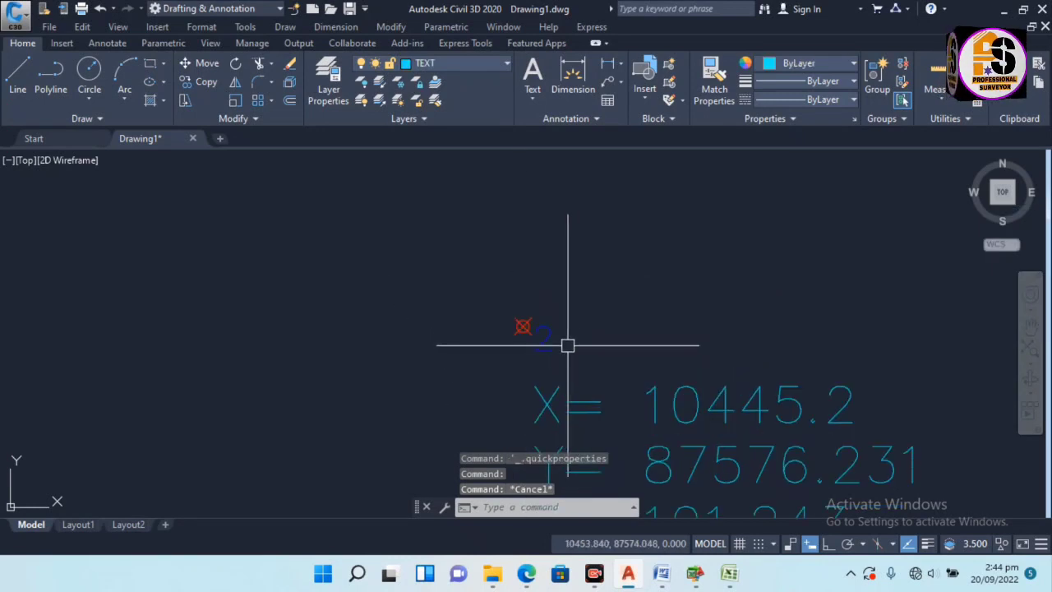
# Examine the point numbers and coordinate labels of the first few points along the row
pyautogui.scroll(-5, 518, 305)
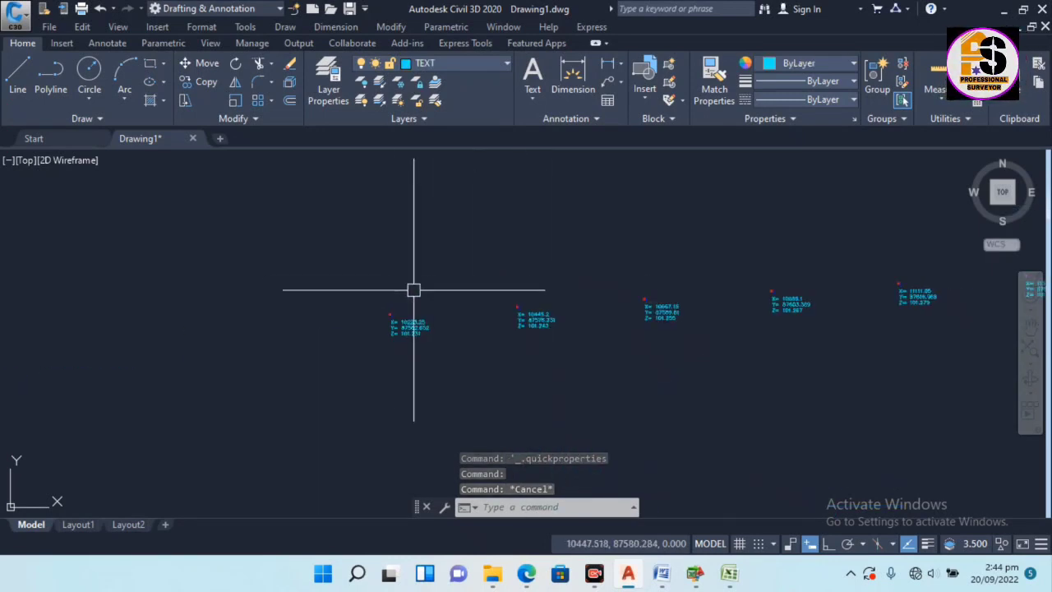
pyautogui.scroll(6, 564, 313)
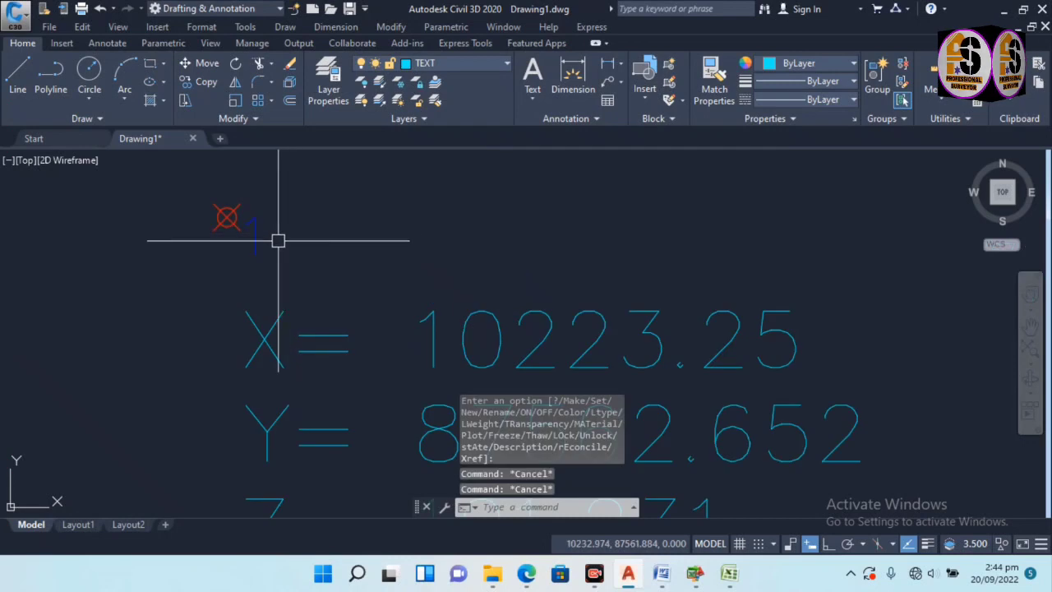
pyautogui.scroll(-6, 234, 284)
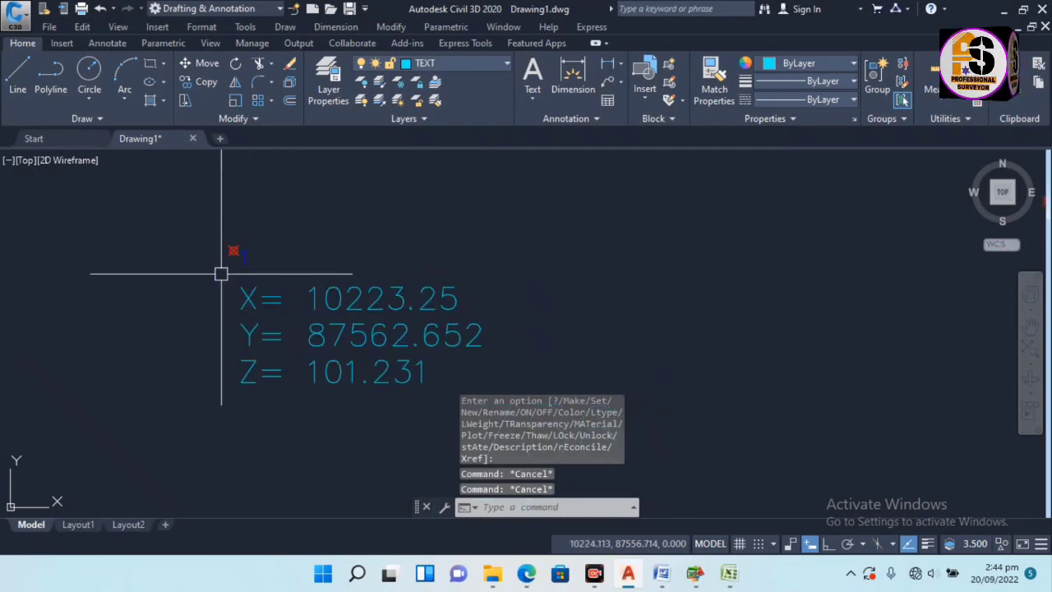
pyautogui.click(590, 344)
pyautogui.scroll(6, 575, 246)
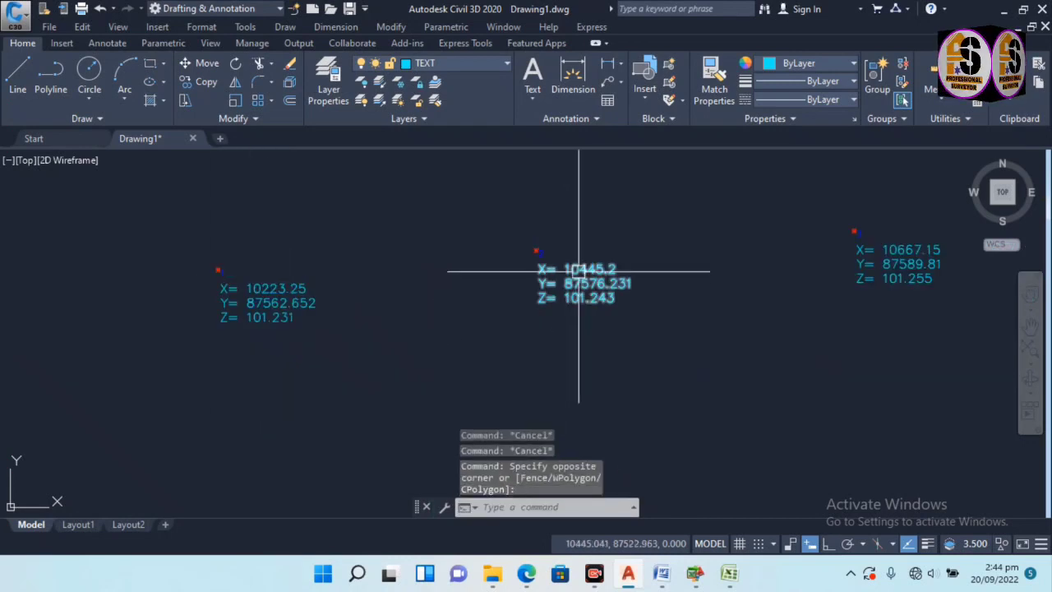
pyautogui.scroll(-6, 446, 236)
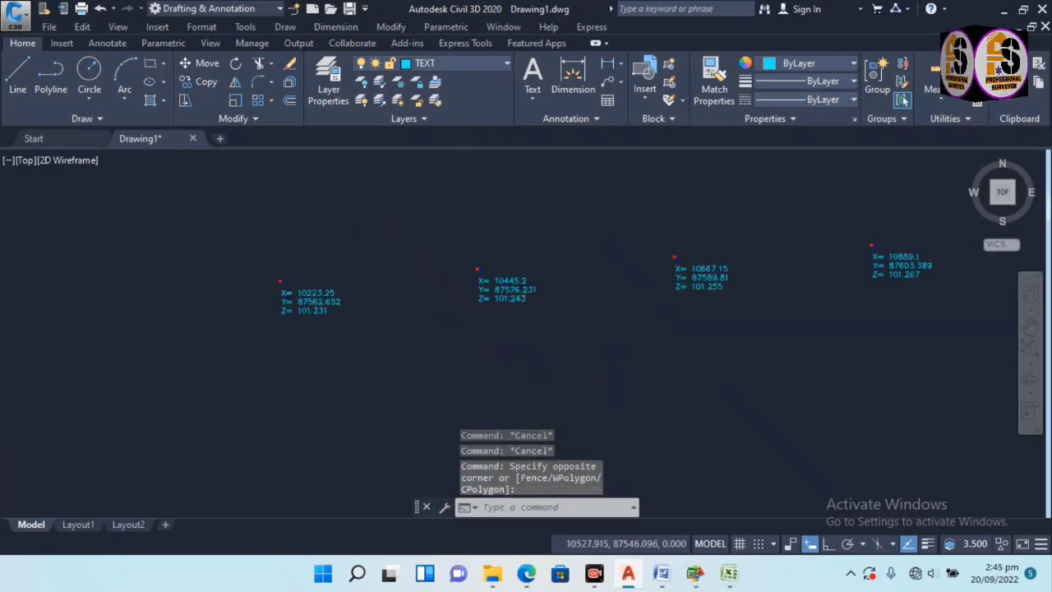
pyautogui.scroll(-2, 326, 275)
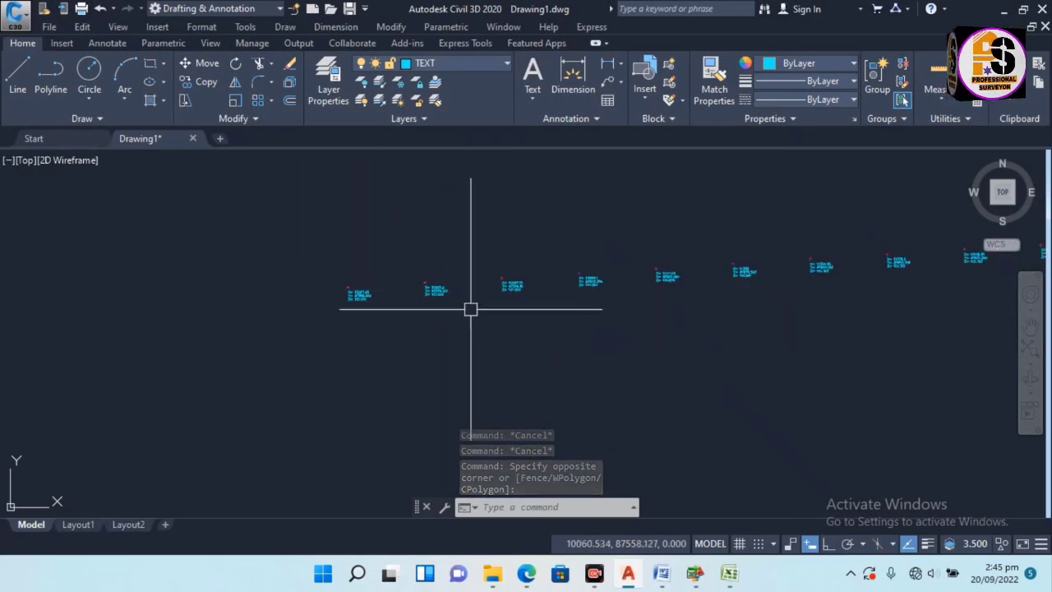
# Draw a line from the node of point 1 to the node of point 20
pyautogui.write('l')
pyautogui.press('Return')
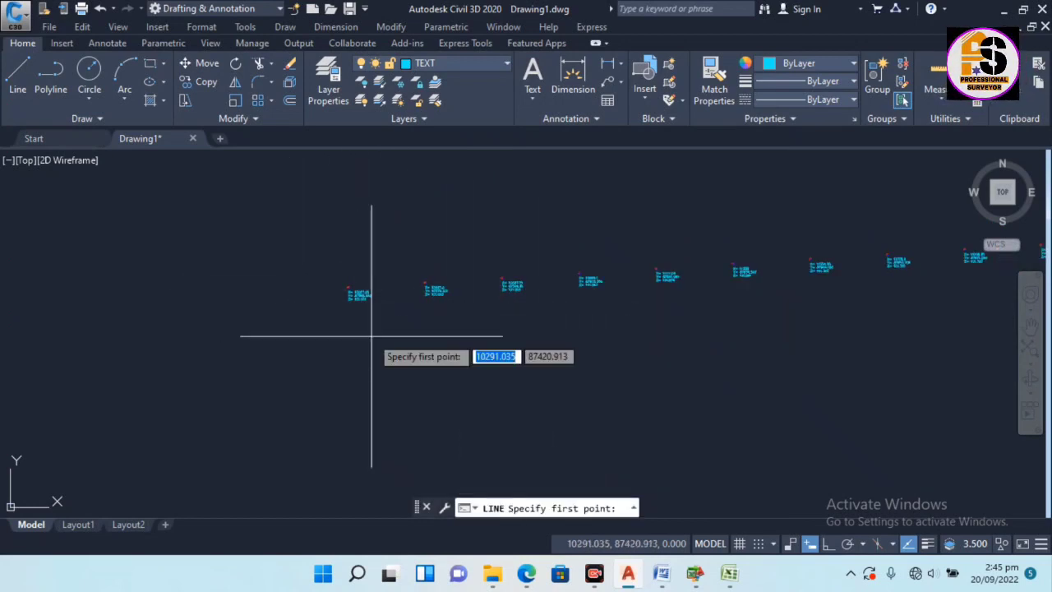
pyautogui.scroll(6, 352, 288)
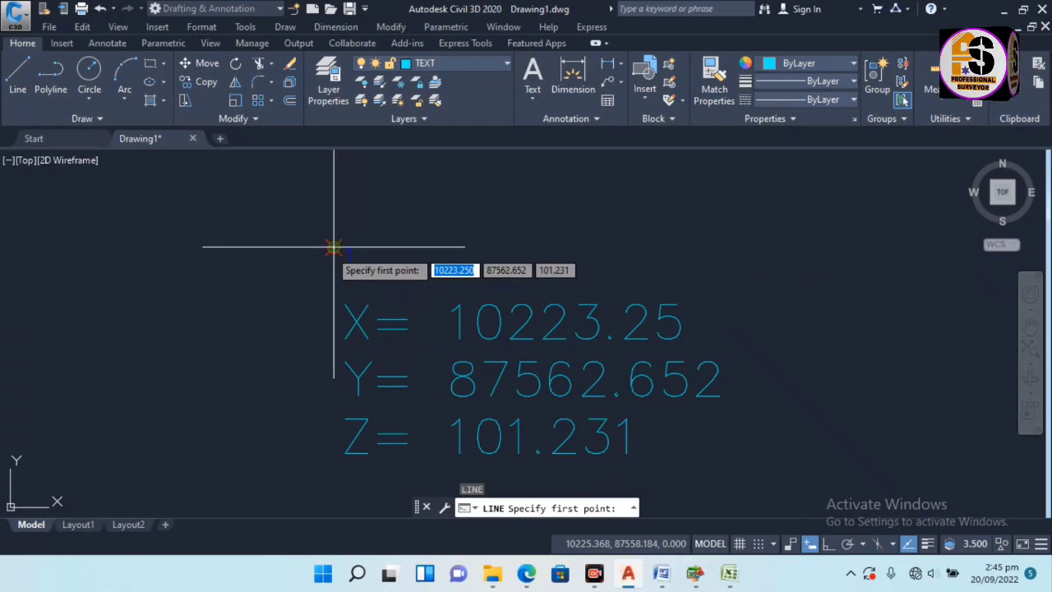
pyautogui.click(338, 258)
pyautogui.scroll(-5, 193, 371)
pyautogui.scroll(-3, 345, 359)
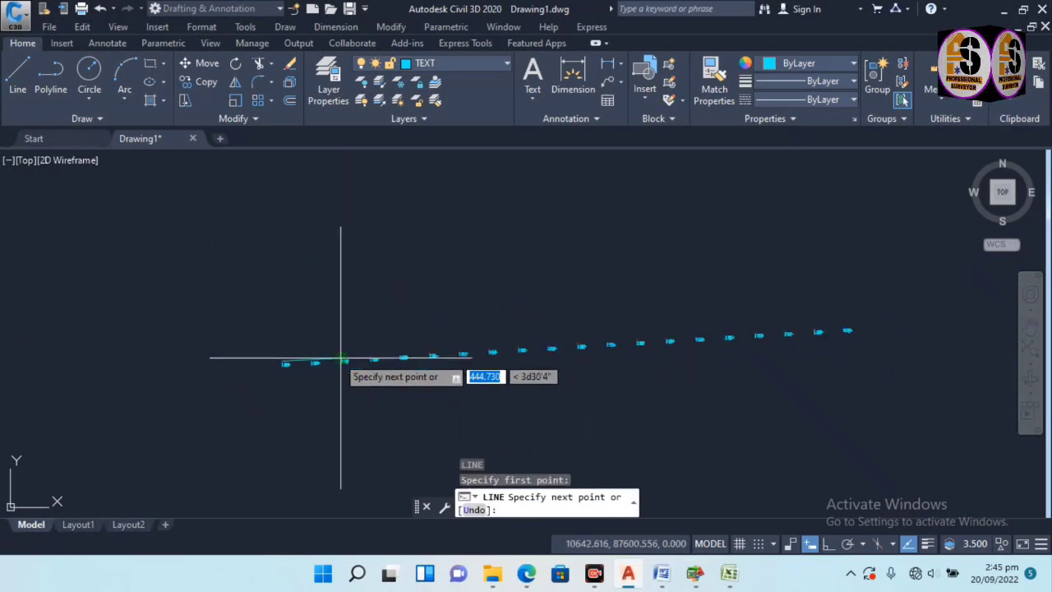
pyautogui.scroll(5, 863, 331)
pyautogui.scroll(6, 822, 330)
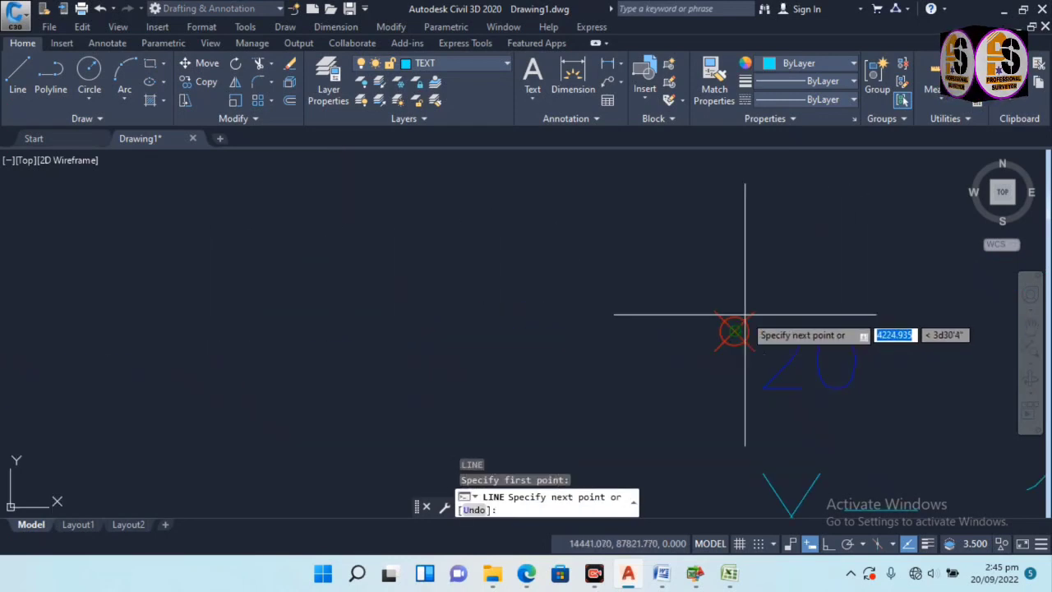
pyautogui.click(715, 355)
pyautogui.scroll(-4, 814, 280)
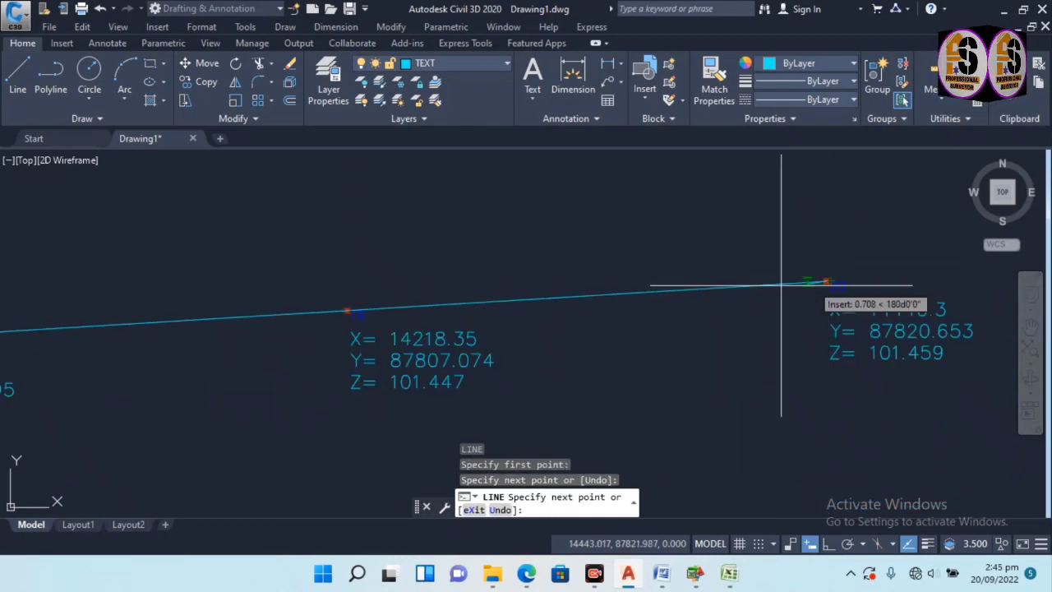
pyautogui.press('Escape')
# Inspect the intermediate points and their coordinate labels along the line from point 20 back to point 1
pyautogui.scroll(4, 322, 311)
pyautogui.scroll(3, 322, 310)
pyautogui.scroll(-12, 728, 294)
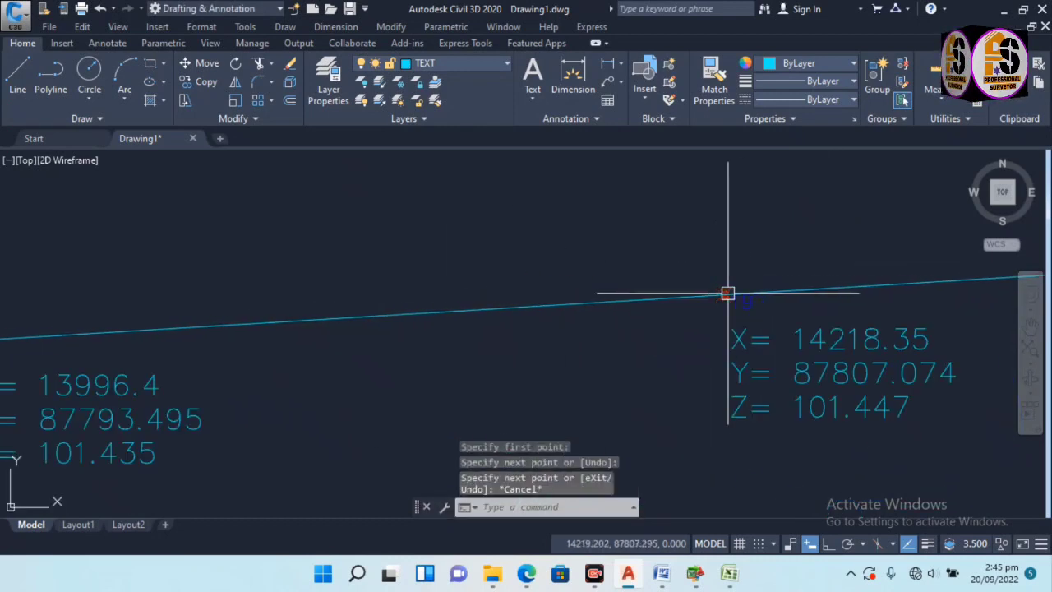
pyautogui.scroll(5, 387, 319)
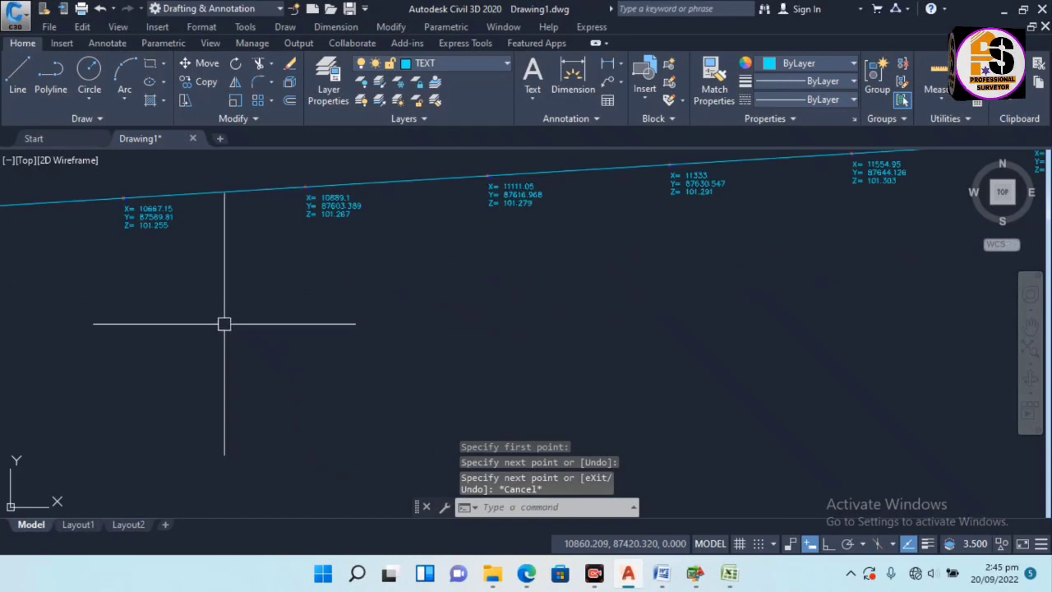
pyautogui.scroll(-2, 477, 442)
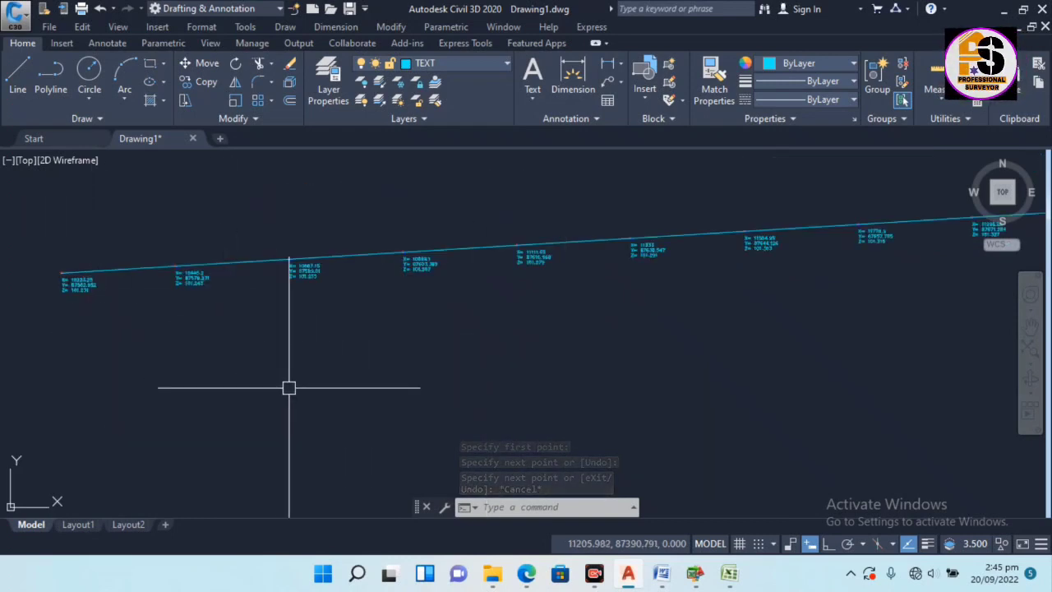
pyautogui.scroll(-2, 123, 314)
pyautogui.scroll(5, 84, 303)
pyautogui.scroll(2, 395, 331)
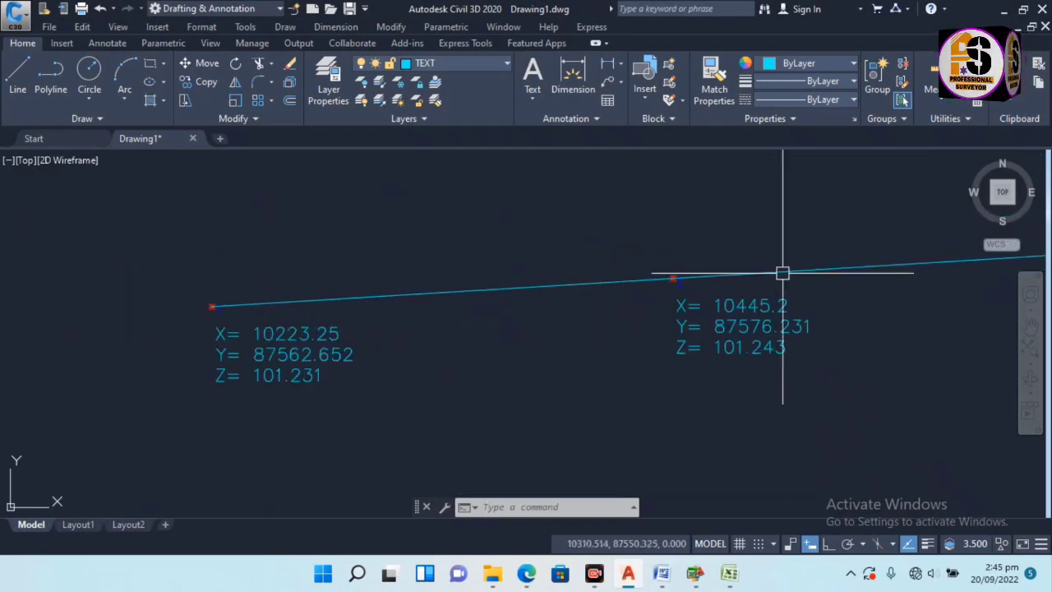
pyautogui.scroll(-6, 176, 373)
pyautogui.scroll(-3, 177, 372)
pyautogui.scroll(-2, 395, 315)
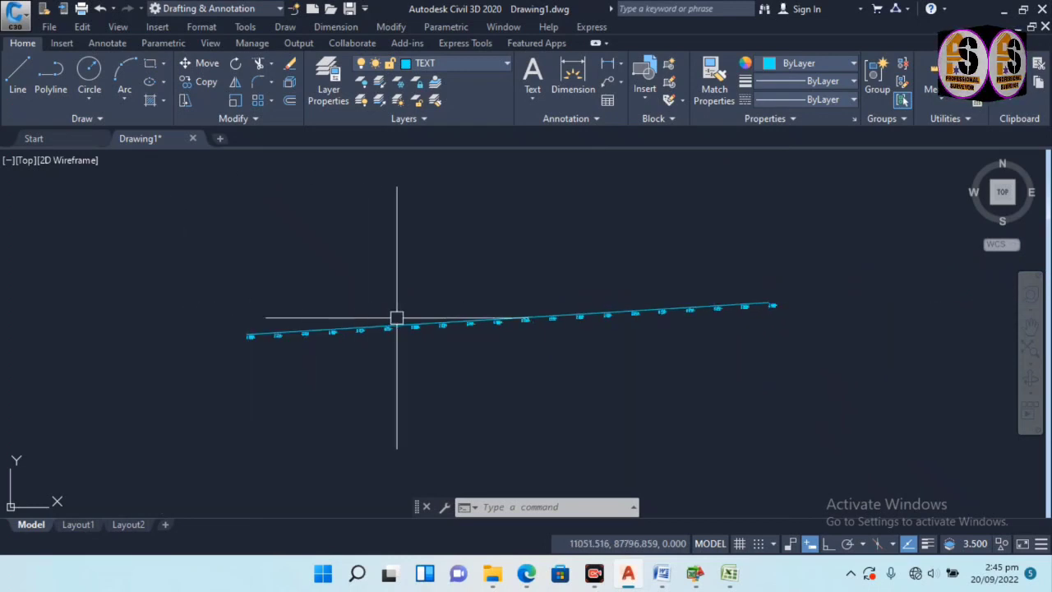
pyautogui.scroll(2, 538, 319)
# Erase the line between the first and last points
pyautogui.press('Escape')
pyautogui.click(546, 313)
pyautogui.write('E')
pyautogui.press('Return')
pyautogui.press('Escape')
pyautogui.scroll(-1, 551, 301)
pyautogui.press('Escape')
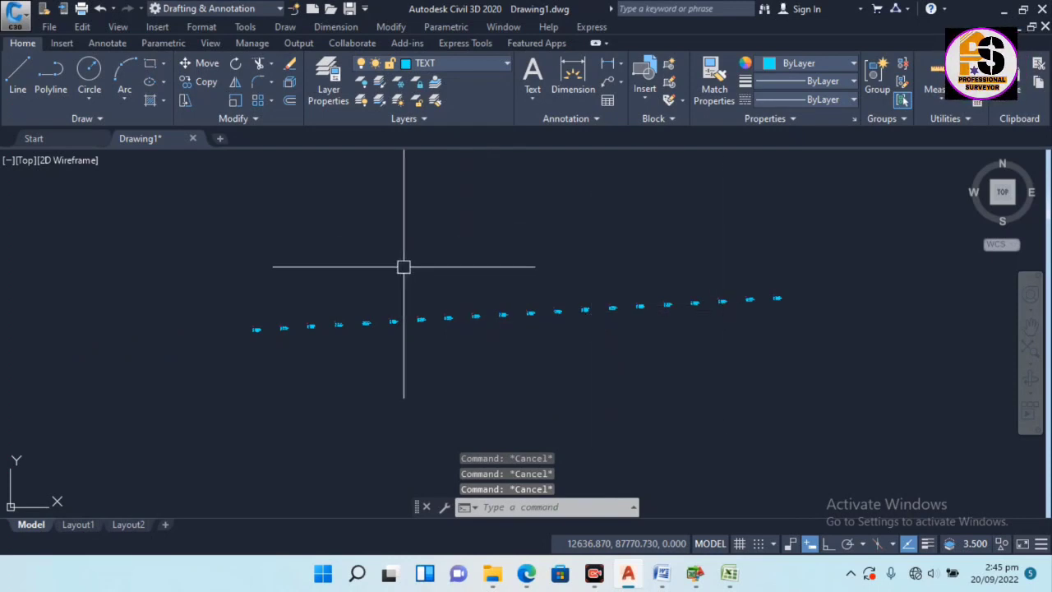
# Switch to CSV TO AUTOCAD and export the coordinates of the whole row of points from the drawing
pyautogui.click(695, 573)
pyautogui.click(560, 346)
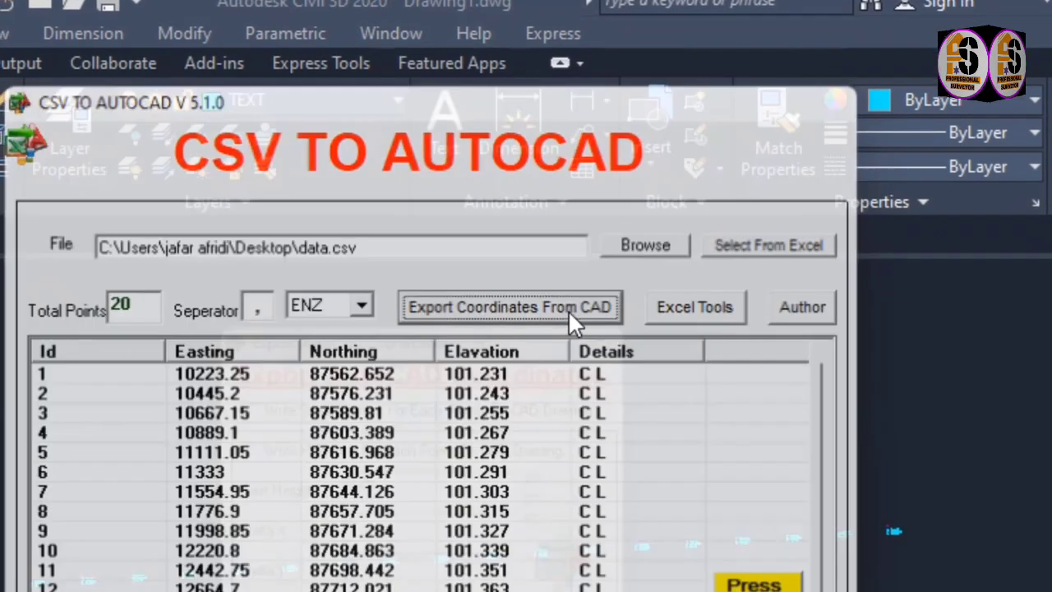
pyautogui.click(568, 328)
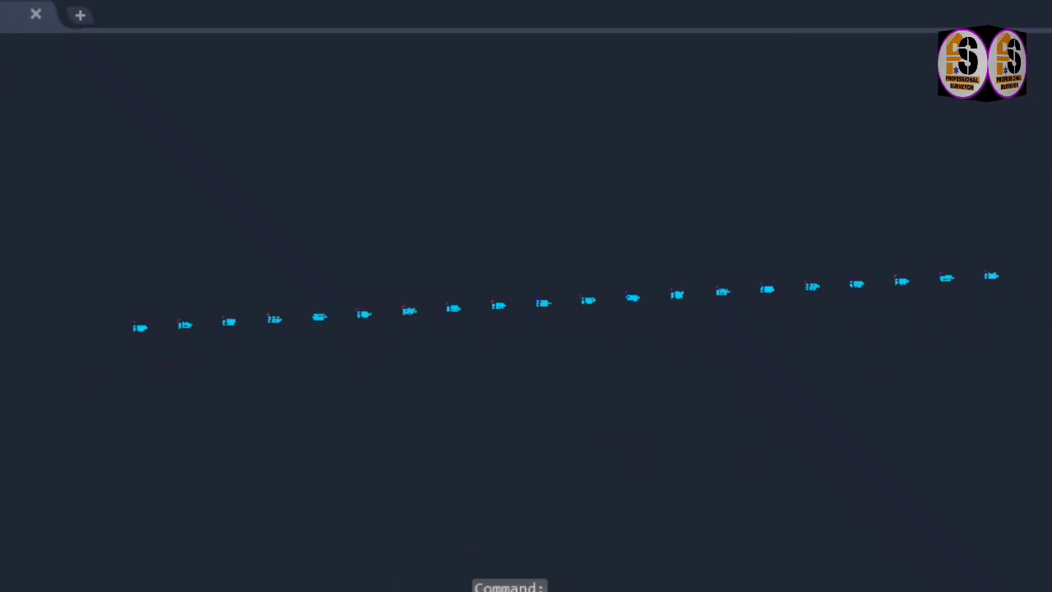
pyautogui.click(1051, 178)
pyautogui.click(84, 423)
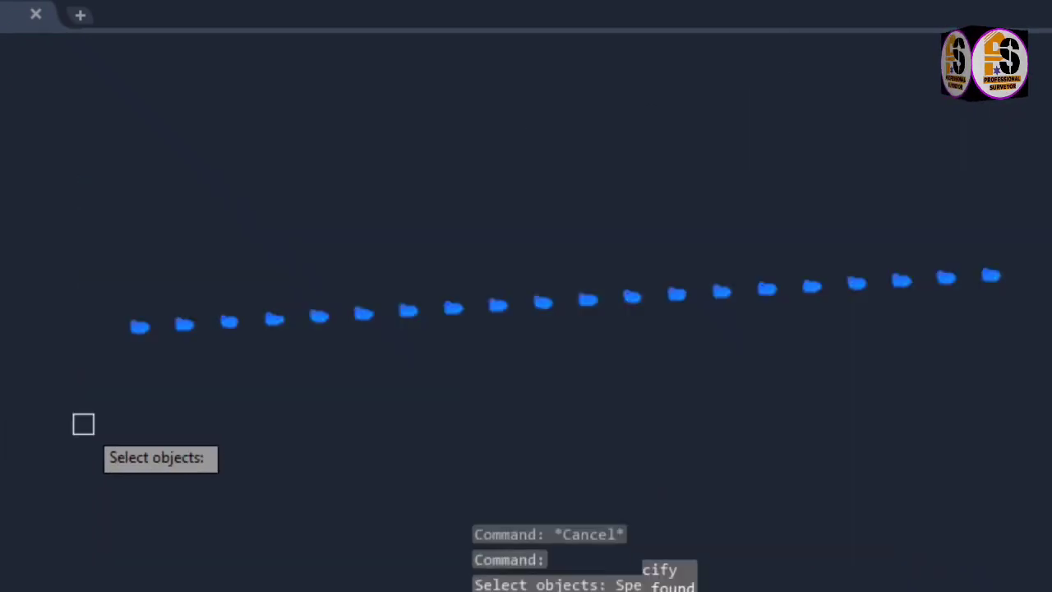
pyautogui.press('Return')
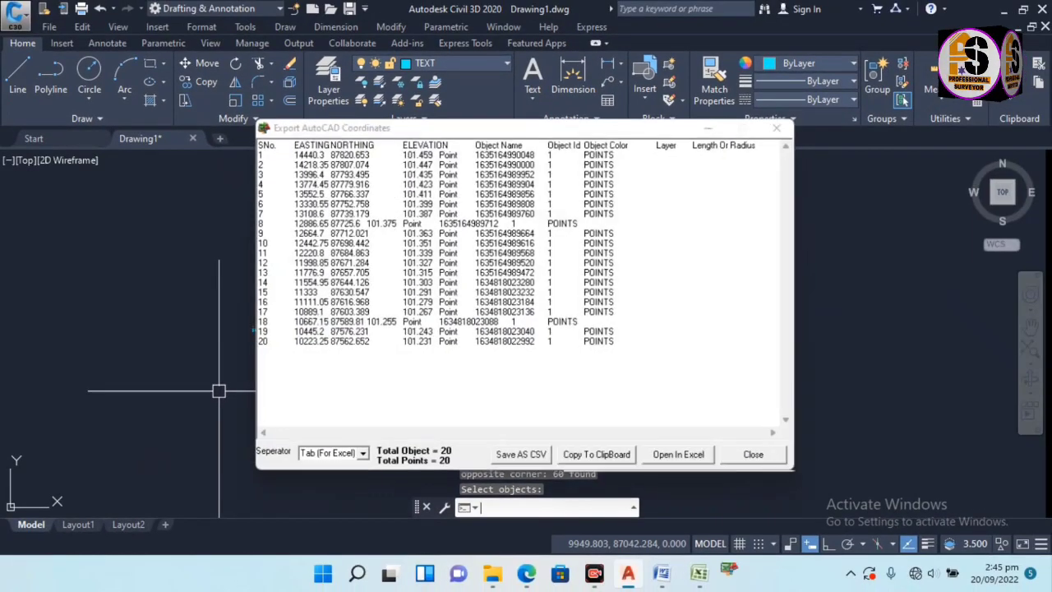
# Return to the Export AutoCAD Coordinates list and review its rows from the Easting header down to point 20
pyautogui.hotkey('ctrl', 'z')
pyautogui.press('Escape')
pyautogui.press('Escape')
pyautogui.press('Escape')
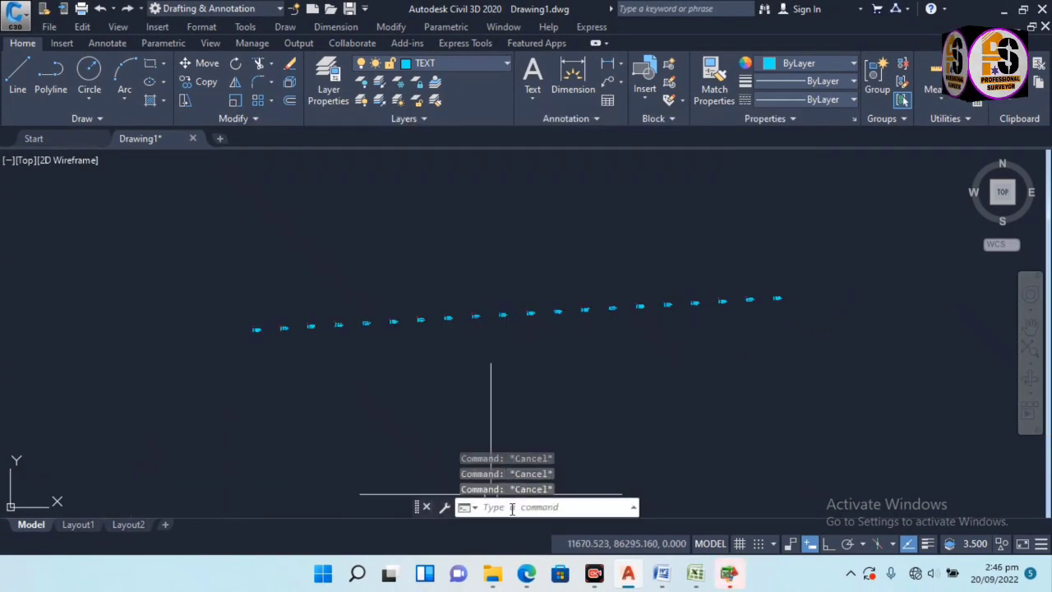
pyautogui.click(728, 579)
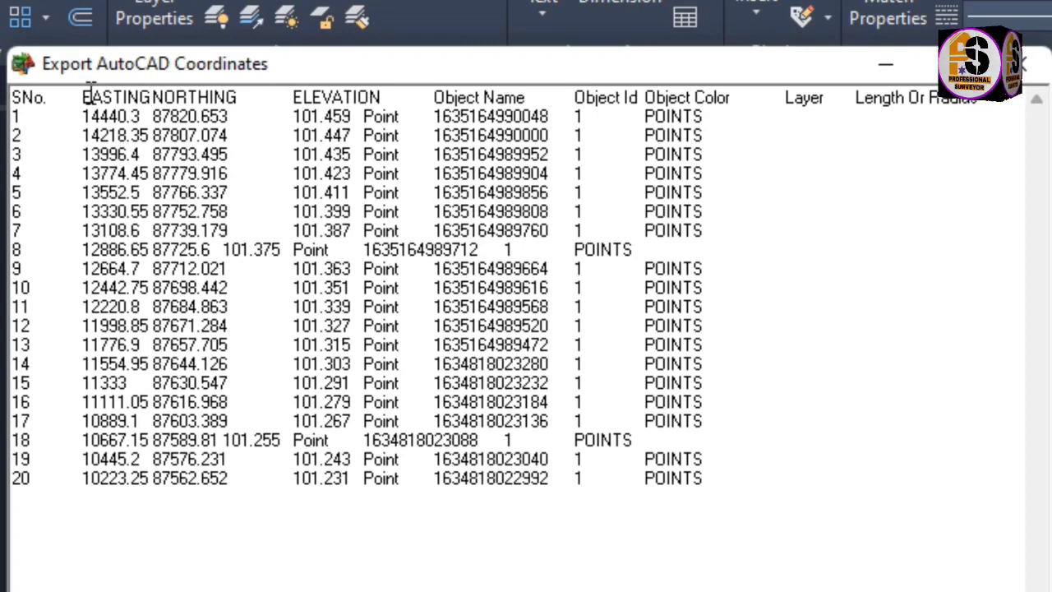
pyautogui.moveTo(82, 97); pyautogui.dragTo(767, 497)
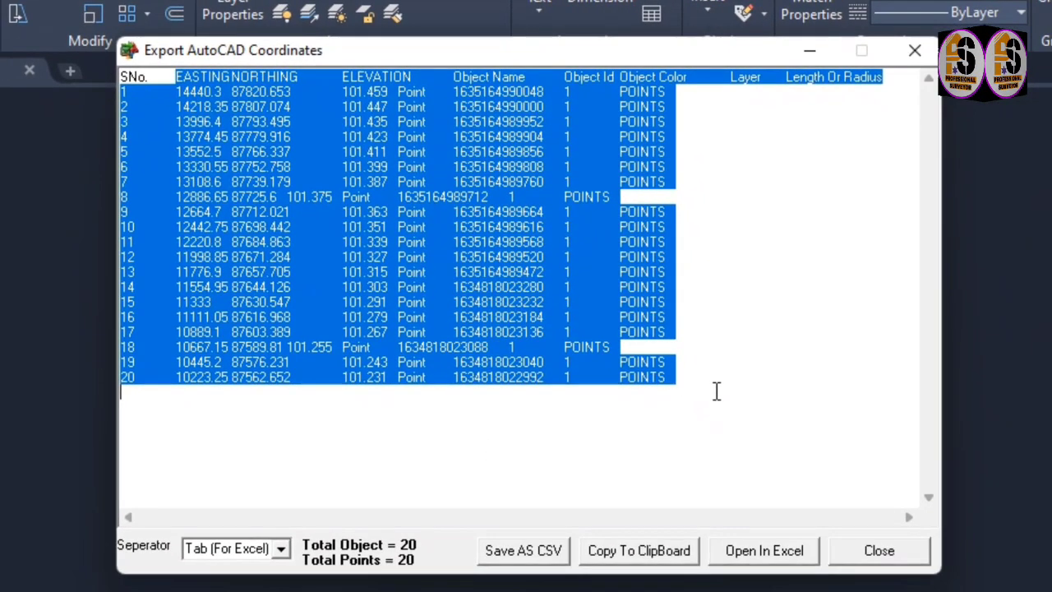
pyautogui.click(757, 318)
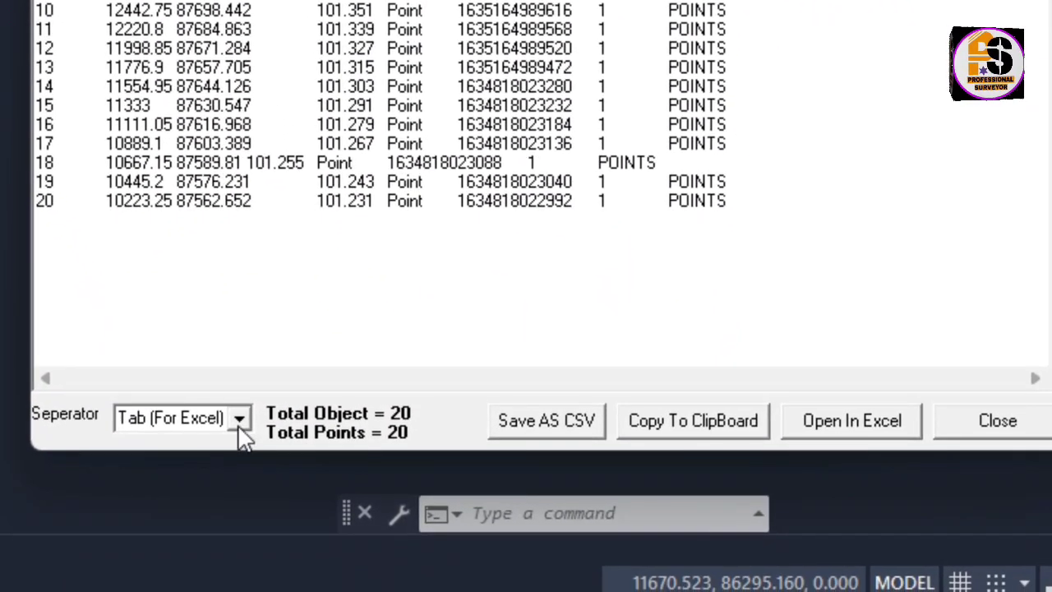
# Try the Space and comma separators on the exported coordinates list and set it back to Tab (For Excel)
pyautogui.click(238, 421)
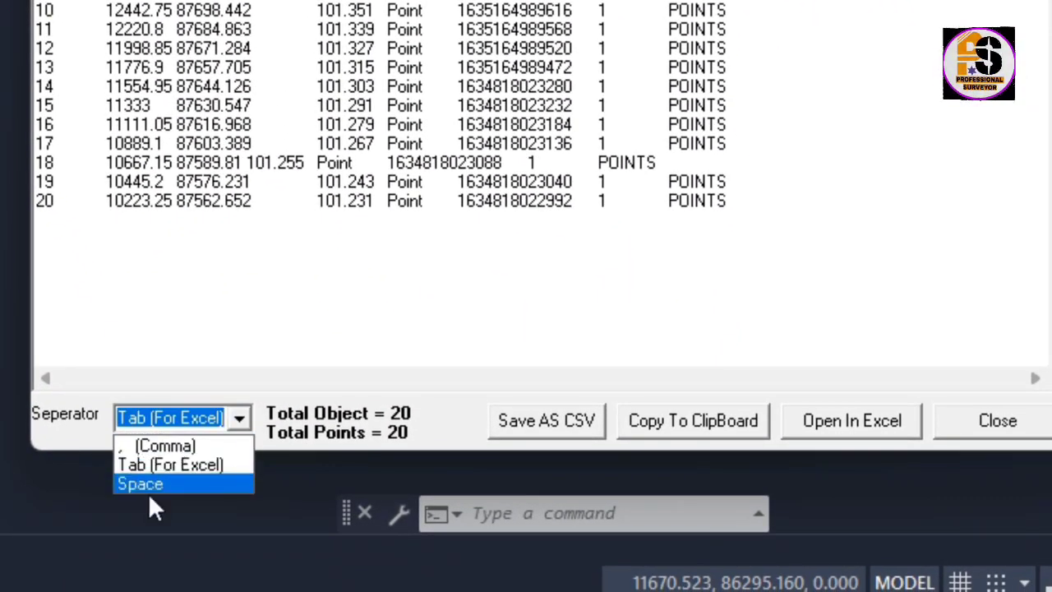
pyautogui.click(152, 485)
pyautogui.click(243, 422)
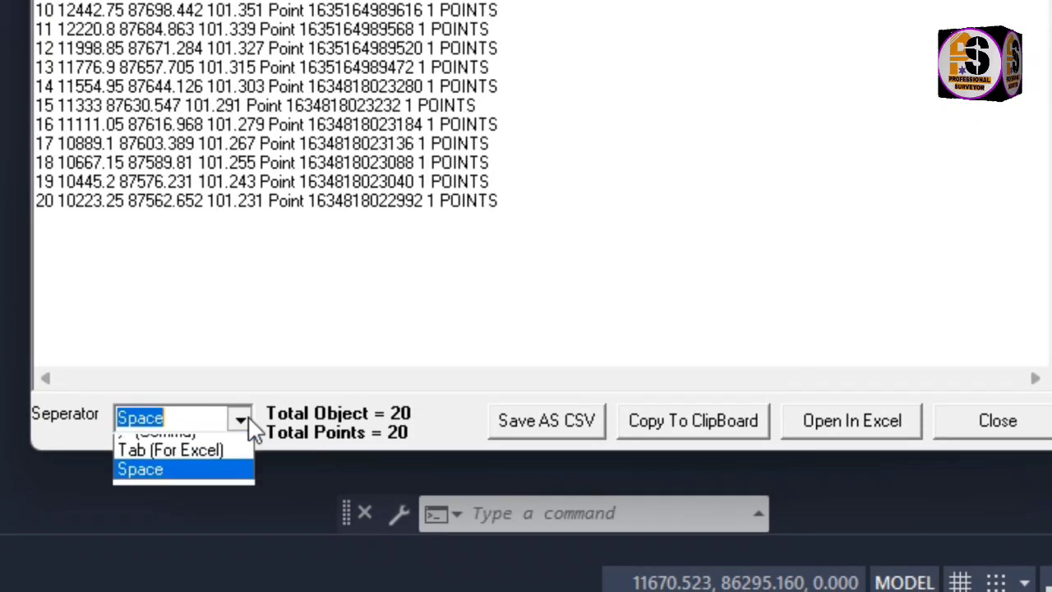
pyautogui.click(182, 449)
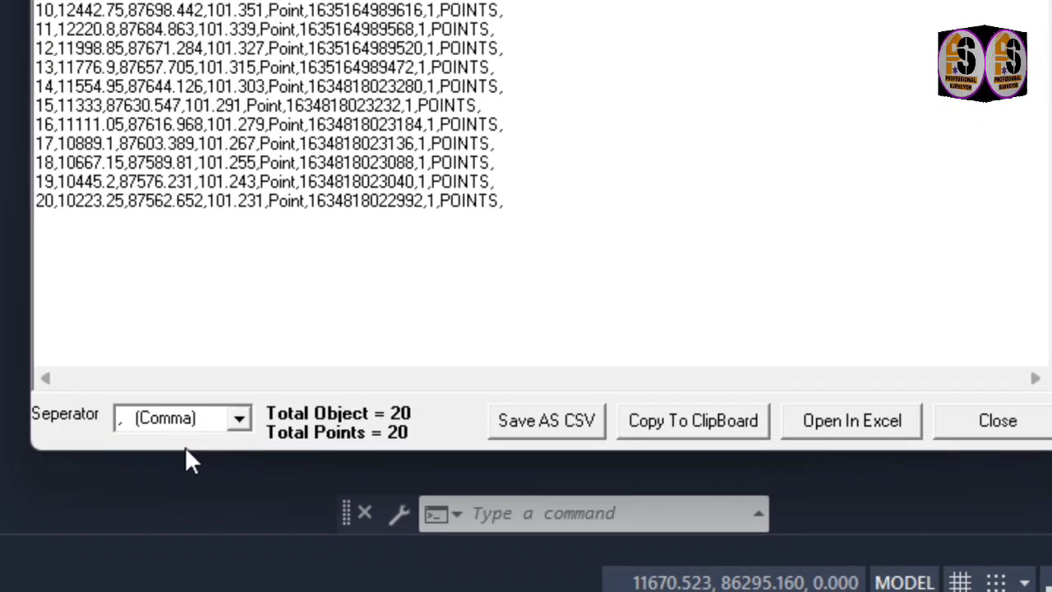
pyautogui.click(245, 421)
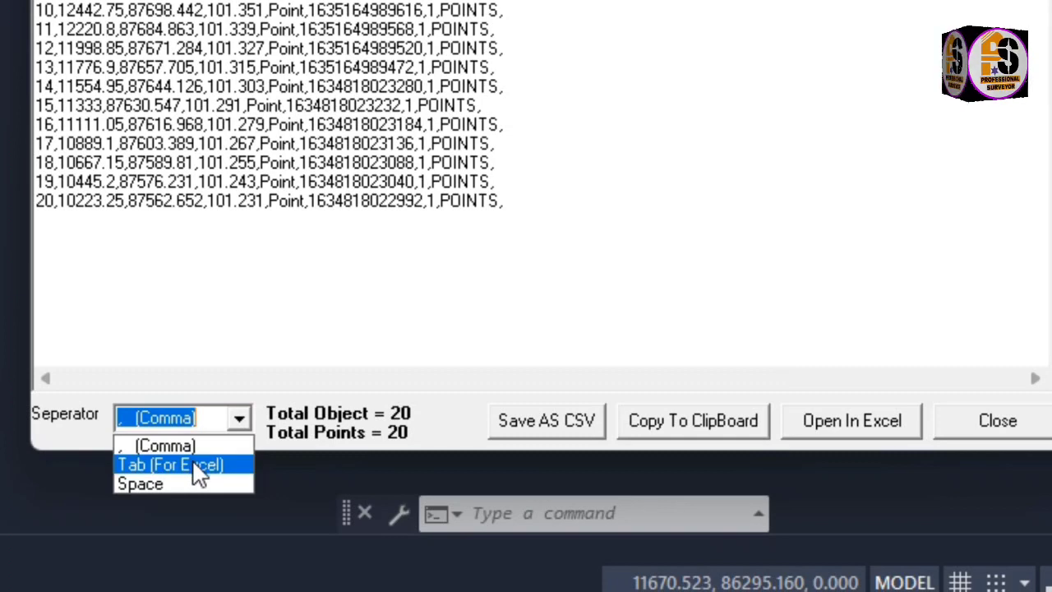
pyautogui.click(195, 467)
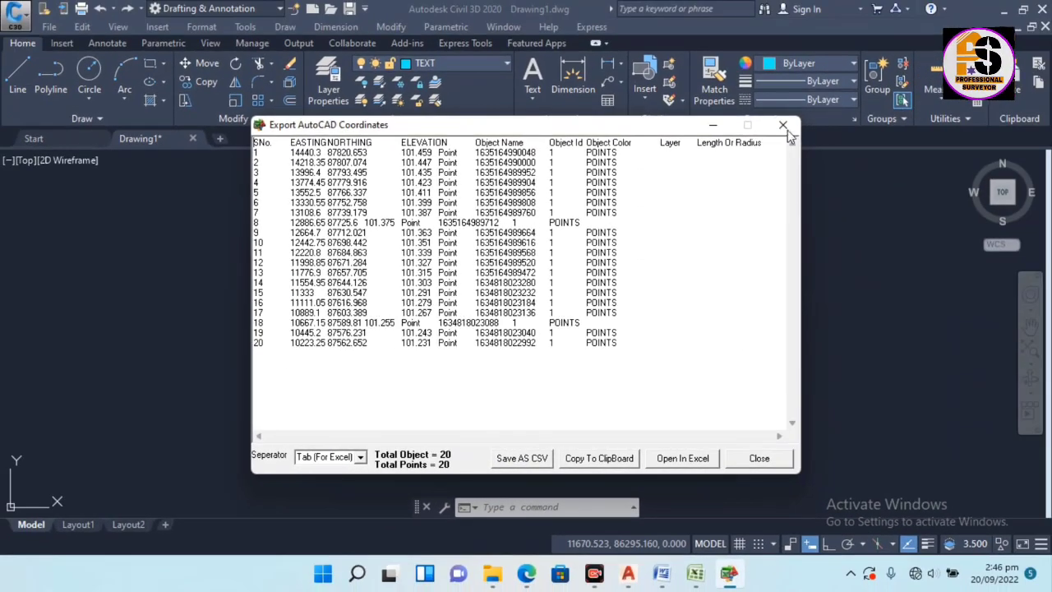
# Close the exported coordinates list, the export dialog and CSV TO AUTOCAD, returning to the Civil 3D drawing
pyautogui.click(785, 126)
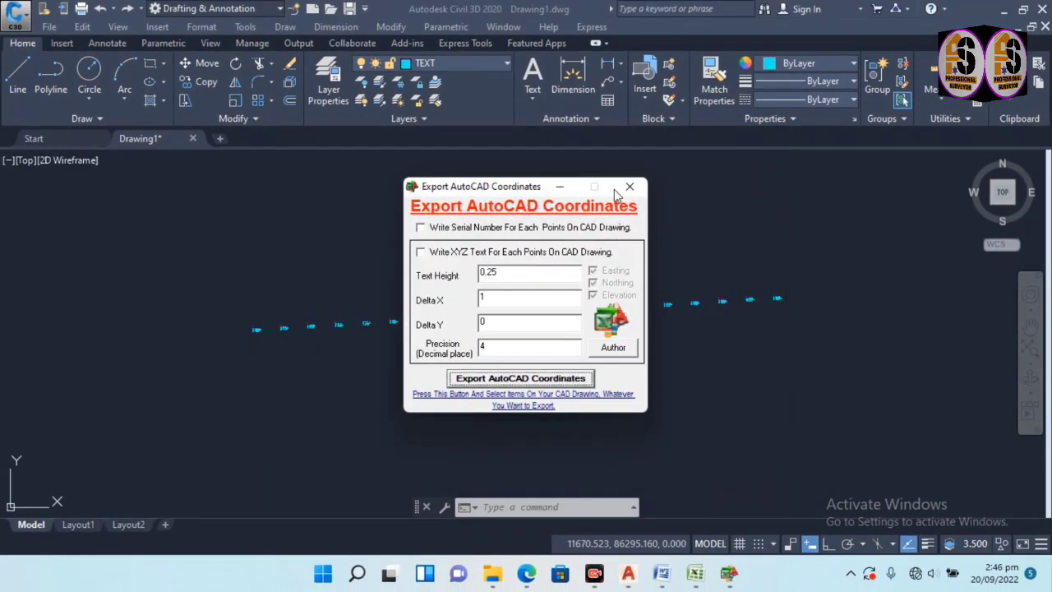
pyautogui.click(629, 187)
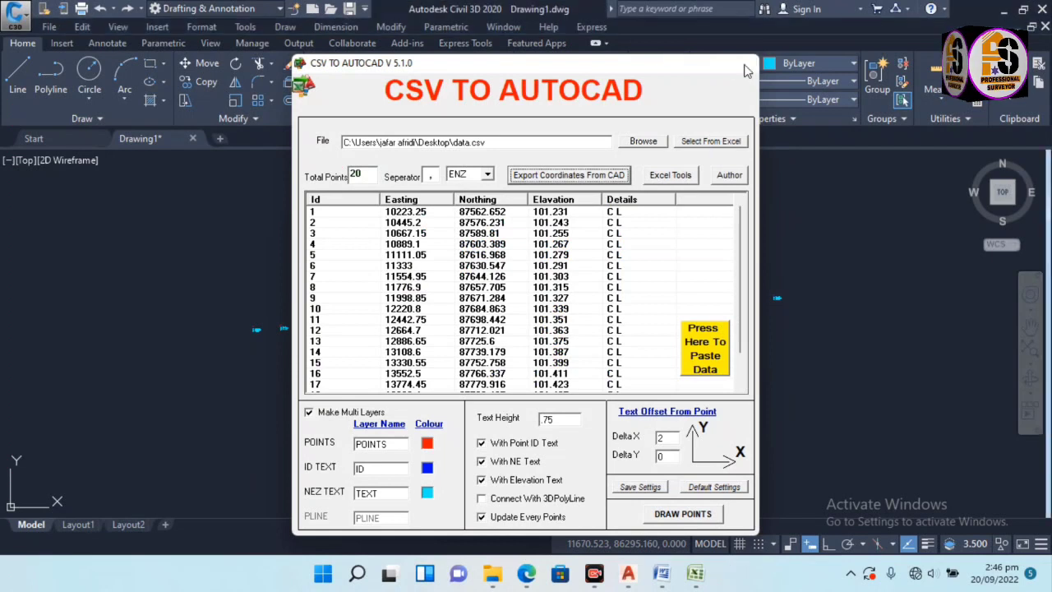
pyautogui.click(741, 63)
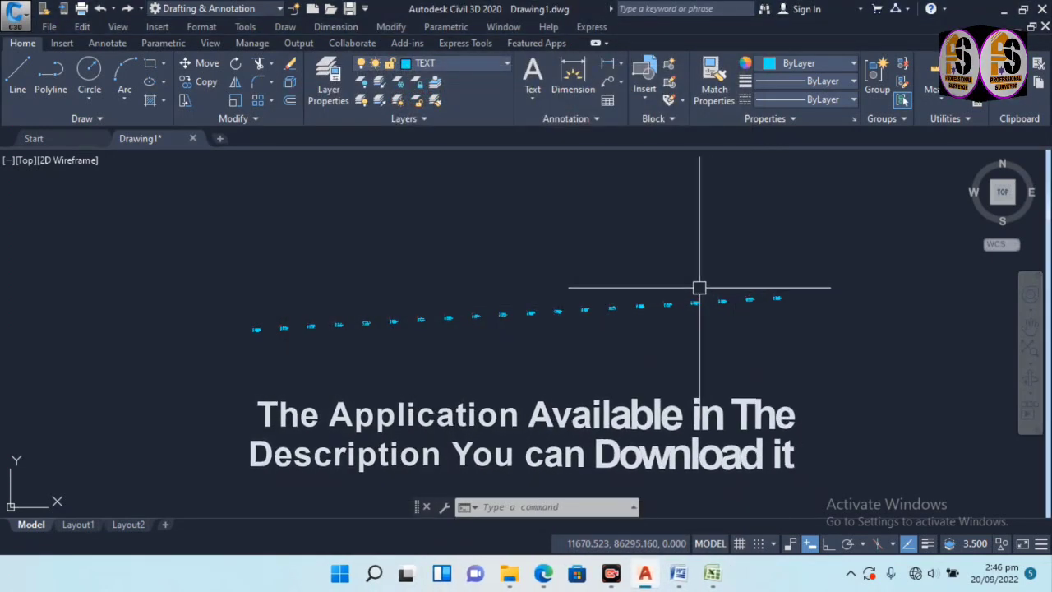
pyautogui.press('Escape')
pyautogui.press('Escape')
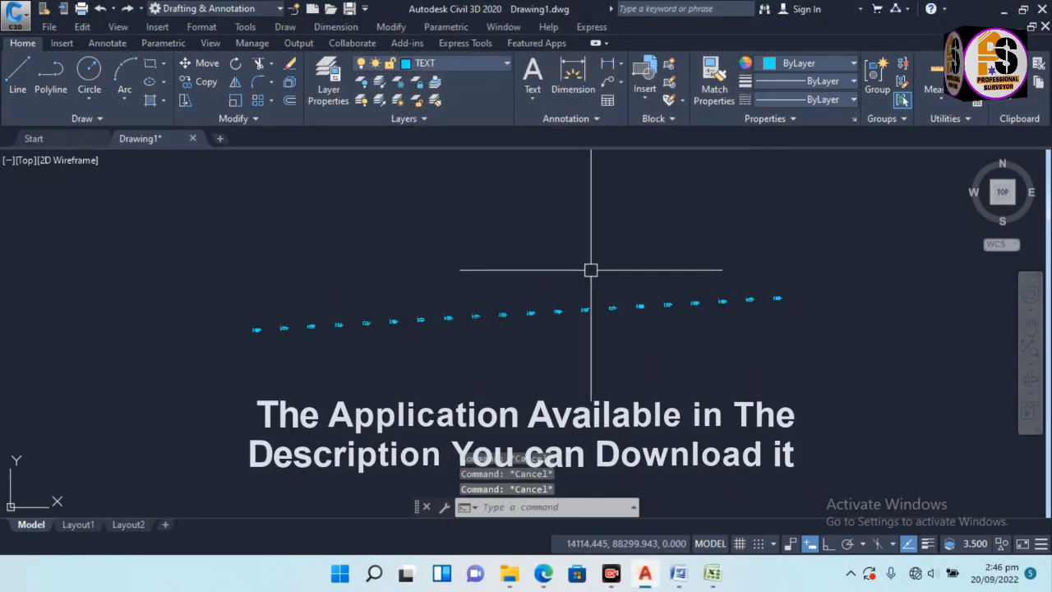